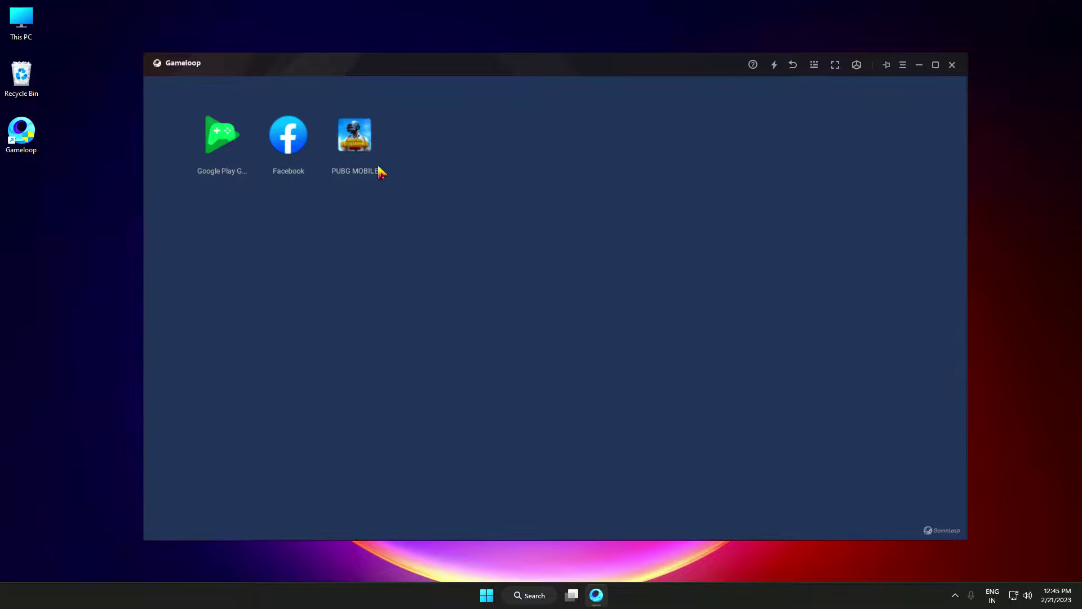
Try to launch PUBG MOBILE from the Gameloop home screen and close the emulator.
click(358, 141)
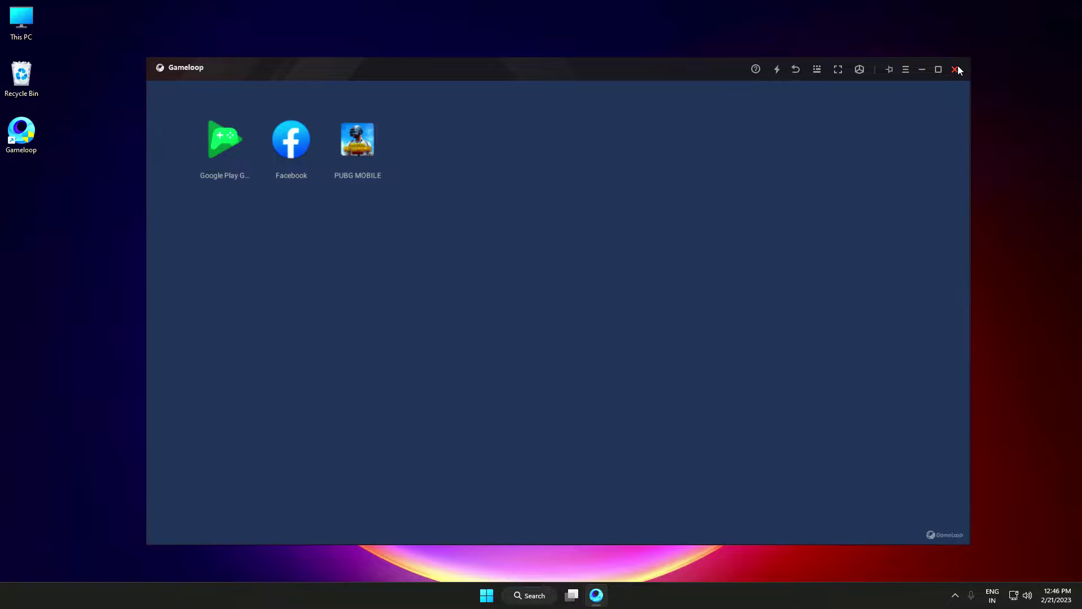
click(956, 69)
click(570, 320)
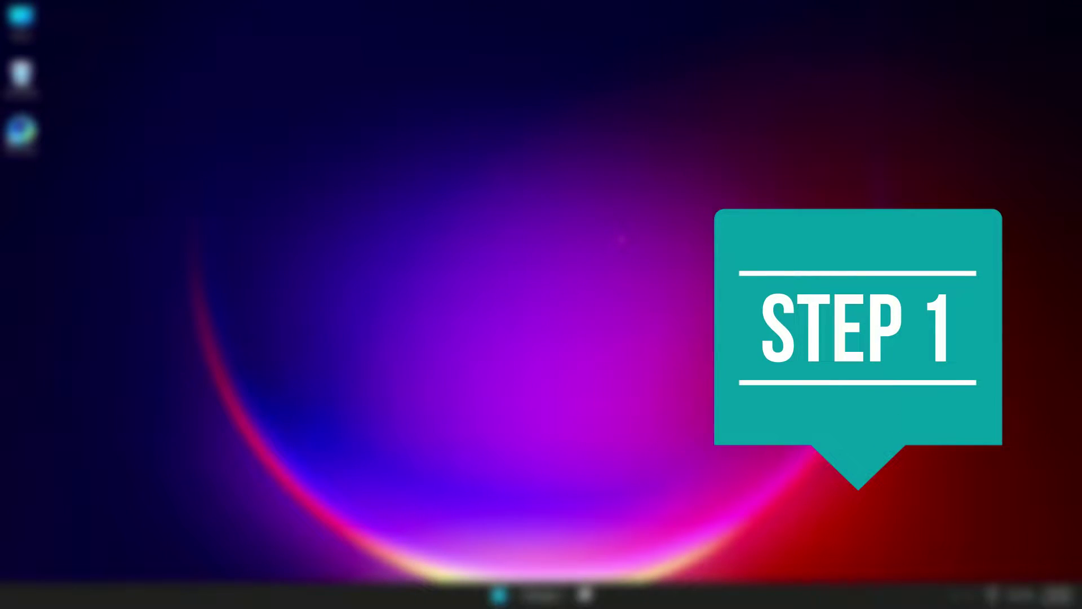
Open Control Panel's list of installed programs and uninstall GameLoop.
click(550, 594)
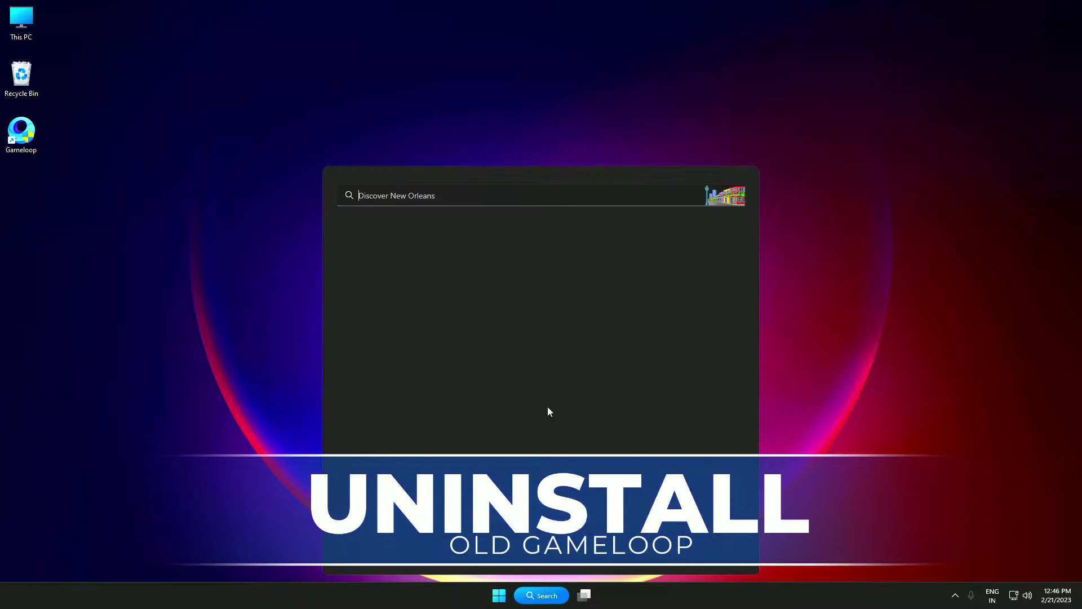
click(390, 245)
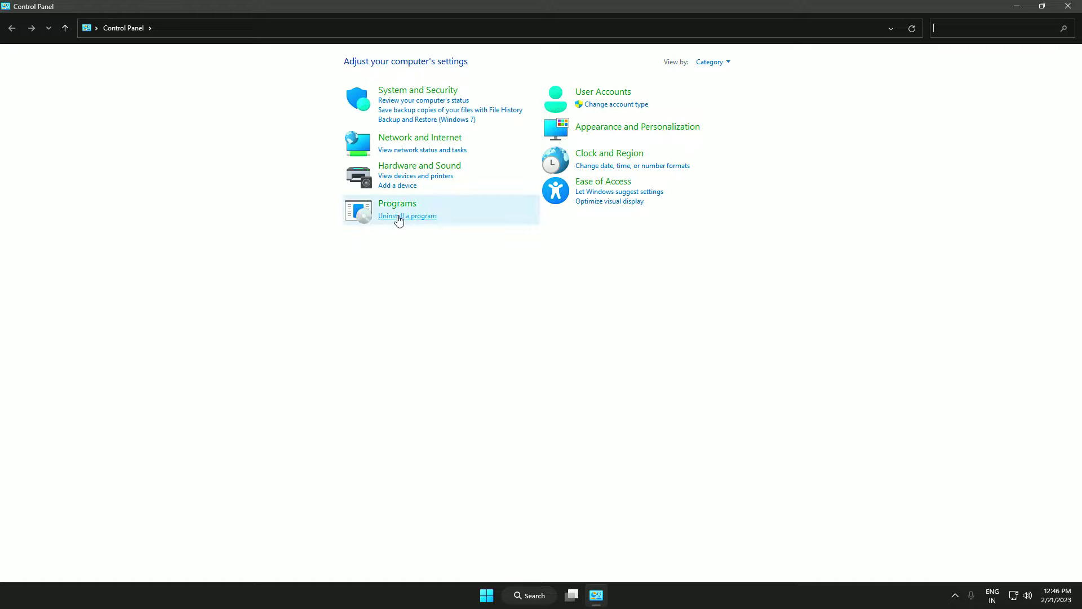
click(409, 222)
click(138, 162)
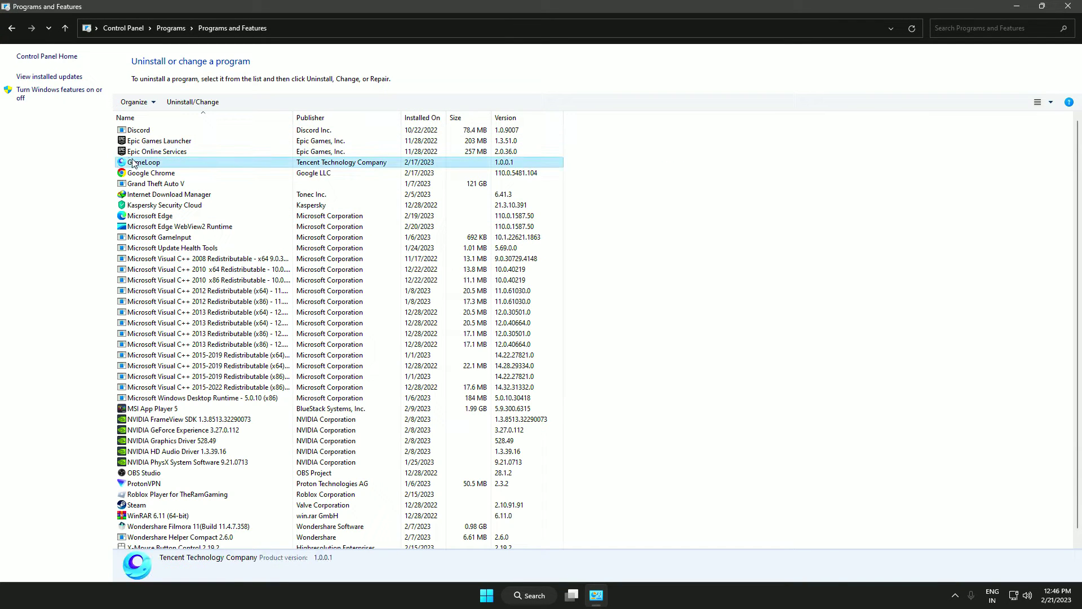
click(191, 102)
click(483, 386)
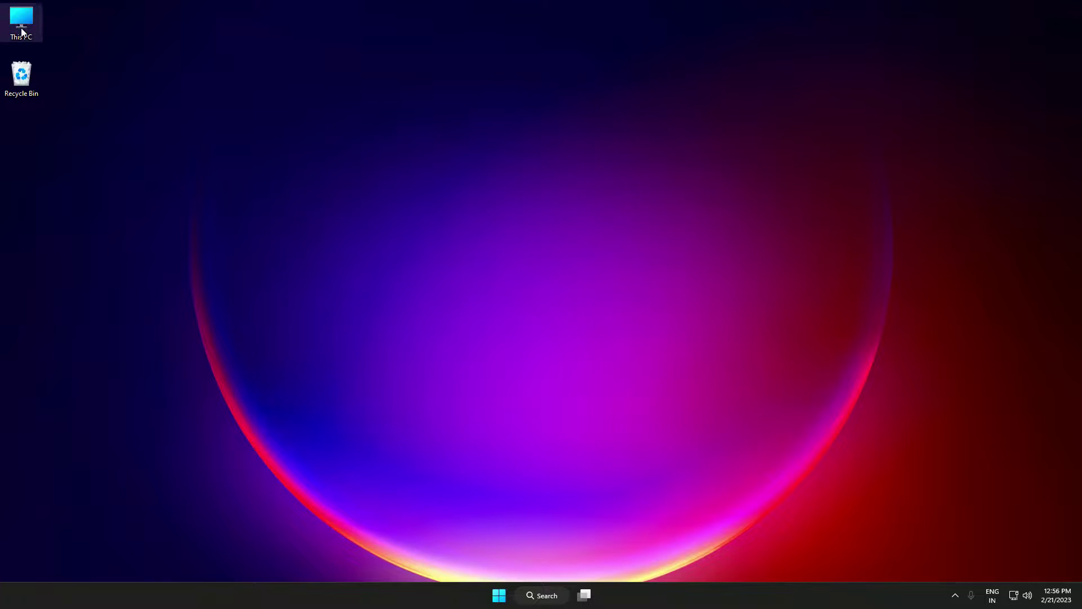
Open Local Disk (C:) from This PC and show its hidden items.
double_click(14, 17)
double_click(157, 113)
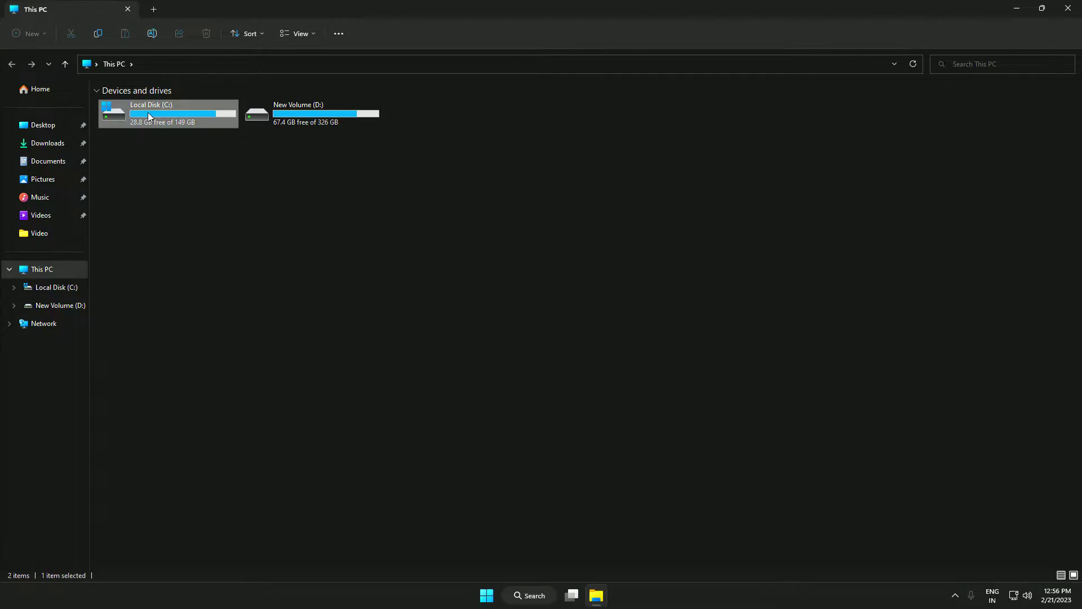
click(294, 33)
mouse_move(283, 227)
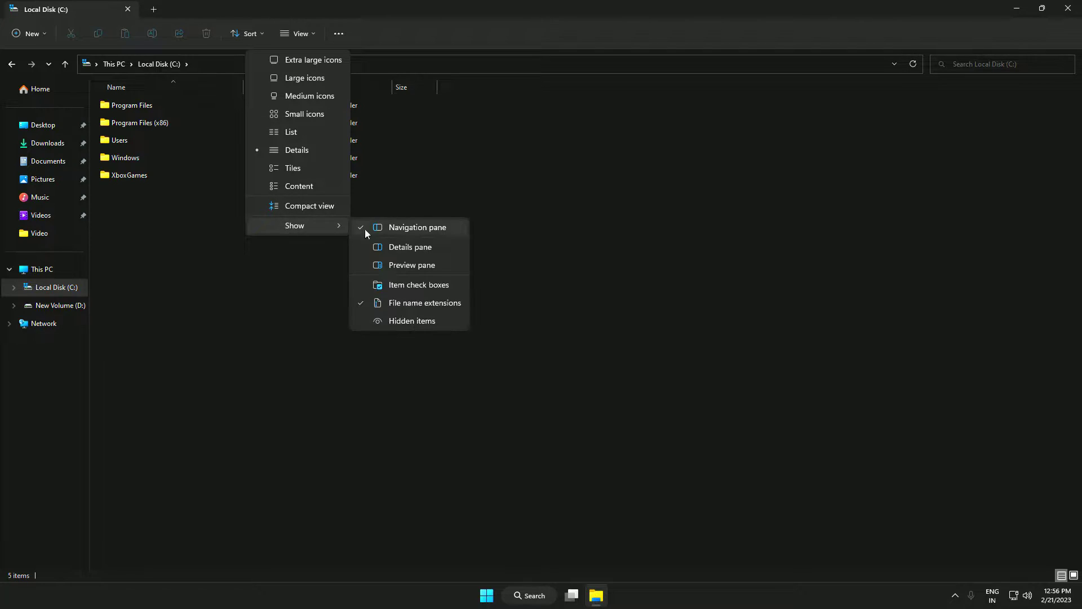
click(394, 321)
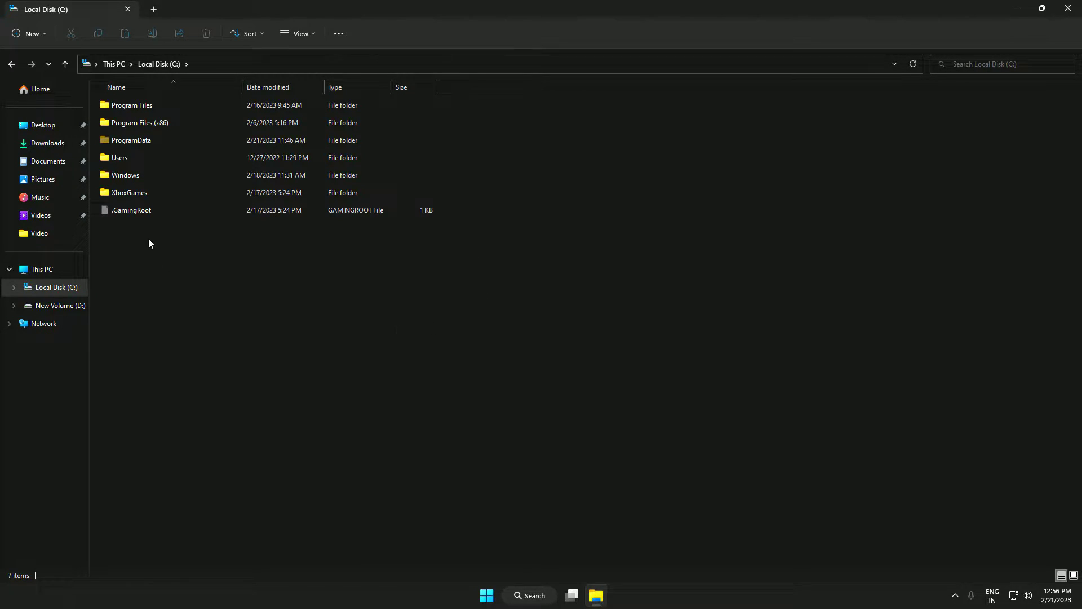
Delete the .GamingRoot file from Local Disk (C:).
right_click(170, 213)
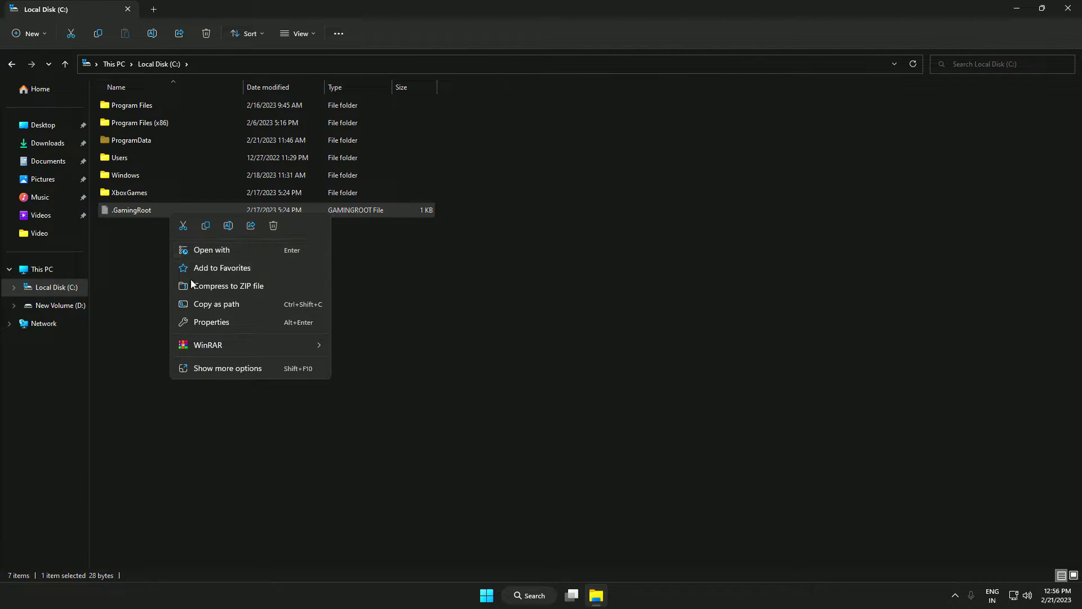
click(271, 226)
click(234, 222)
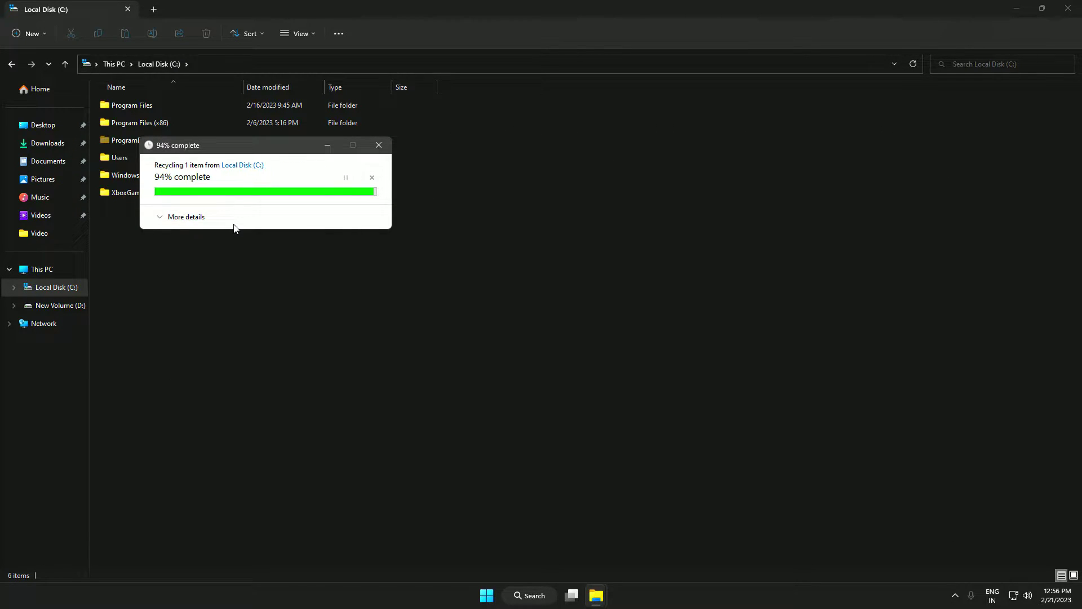
Delete the Tencent folder inside the ProgramData folder on Local Disk (C:).
double_click(157, 143)
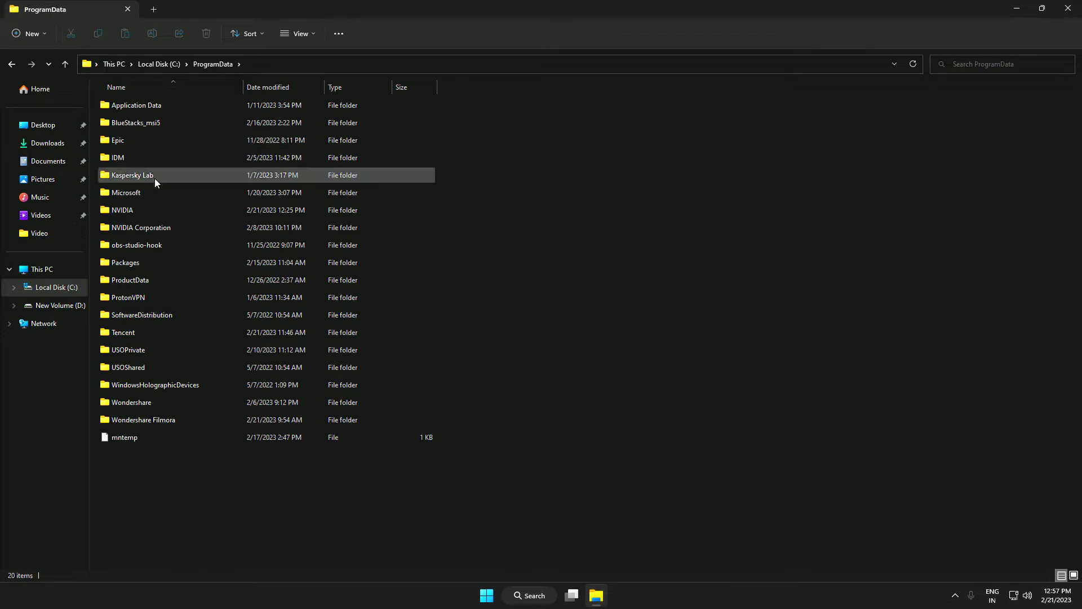
right_click(141, 335)
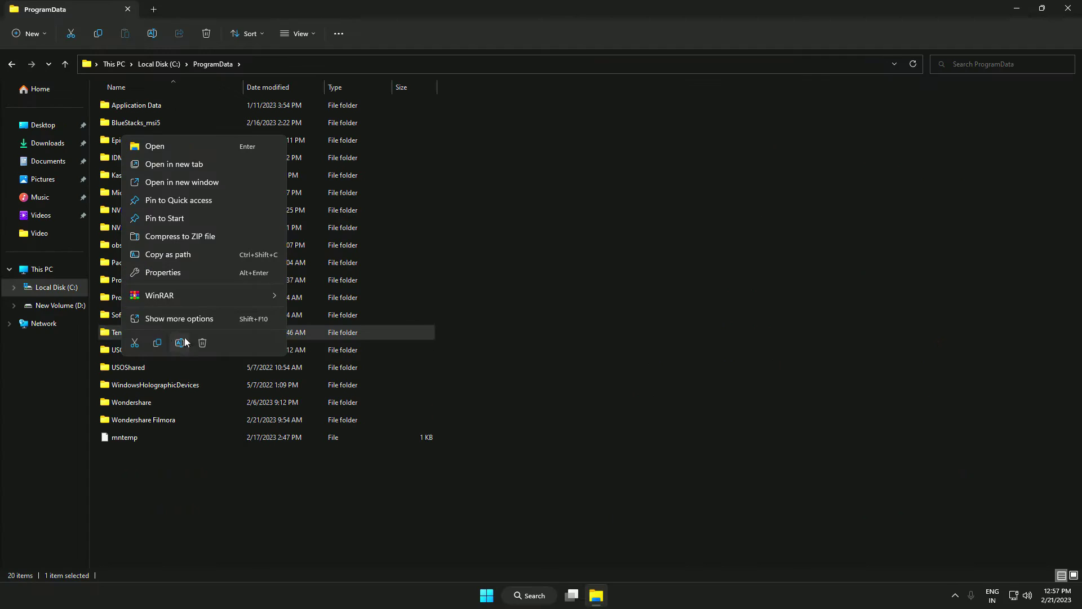
click(201, 343)
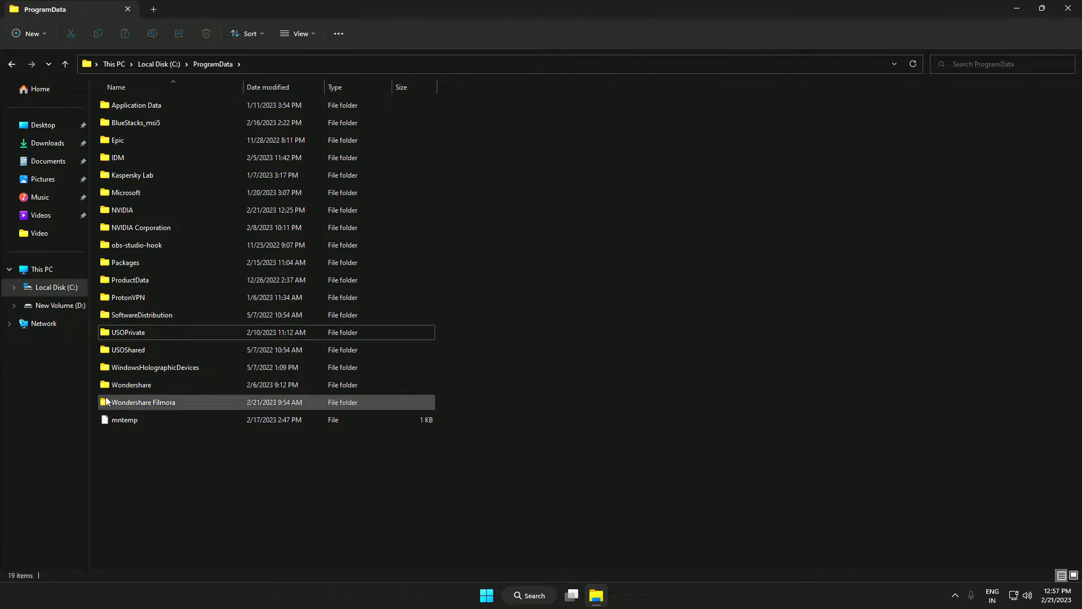
Delete the Temp folder on New Volume (D:) and close File Explorer.
key(alt+Up)
key(alt+Up)
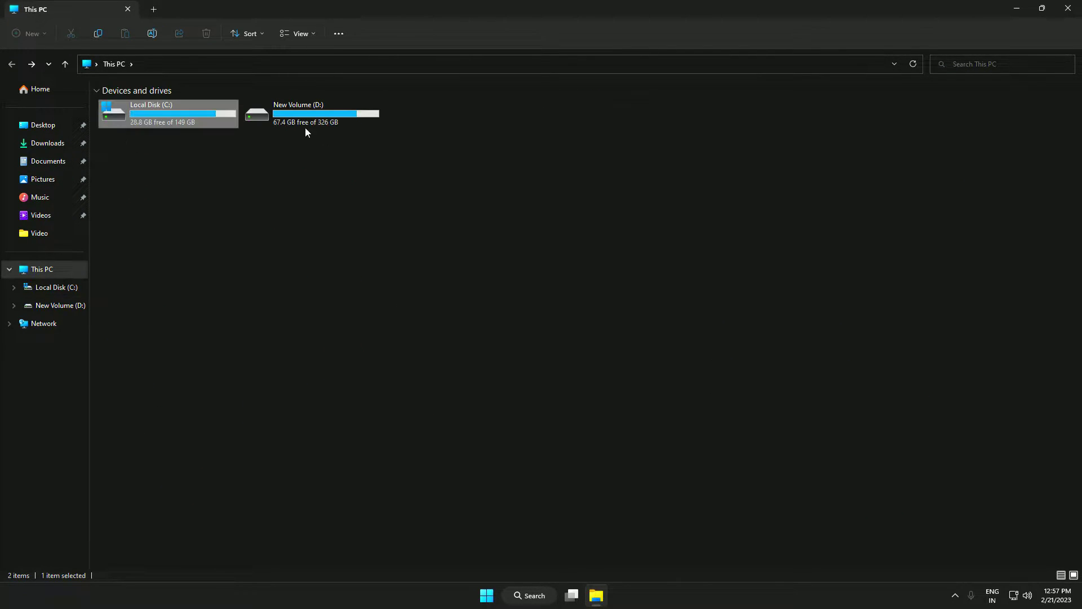
double_click(330, 118)
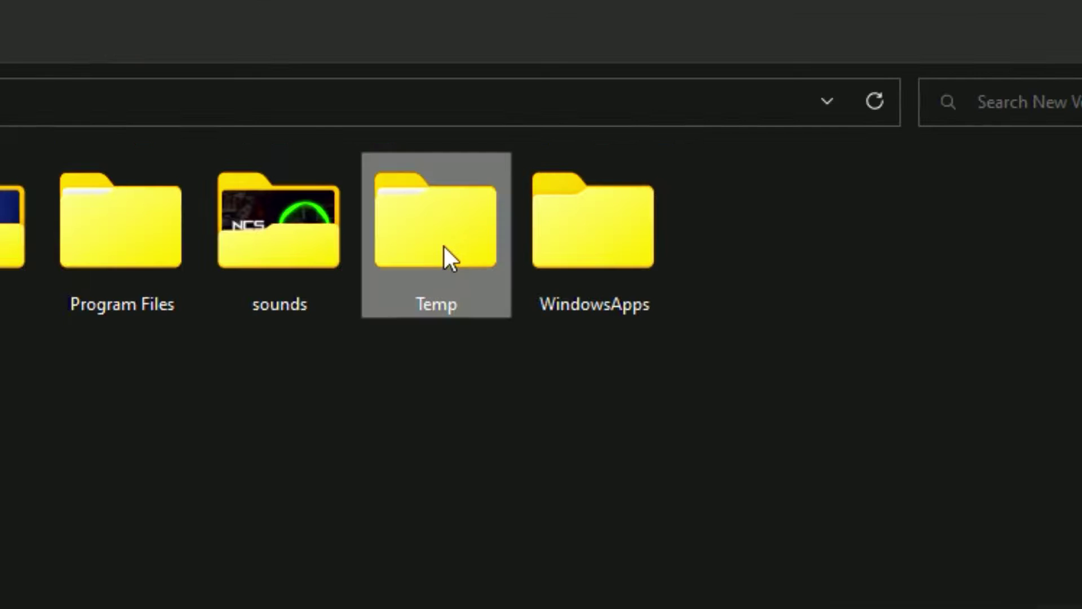
right_click(411, 214)
click(629, 258)
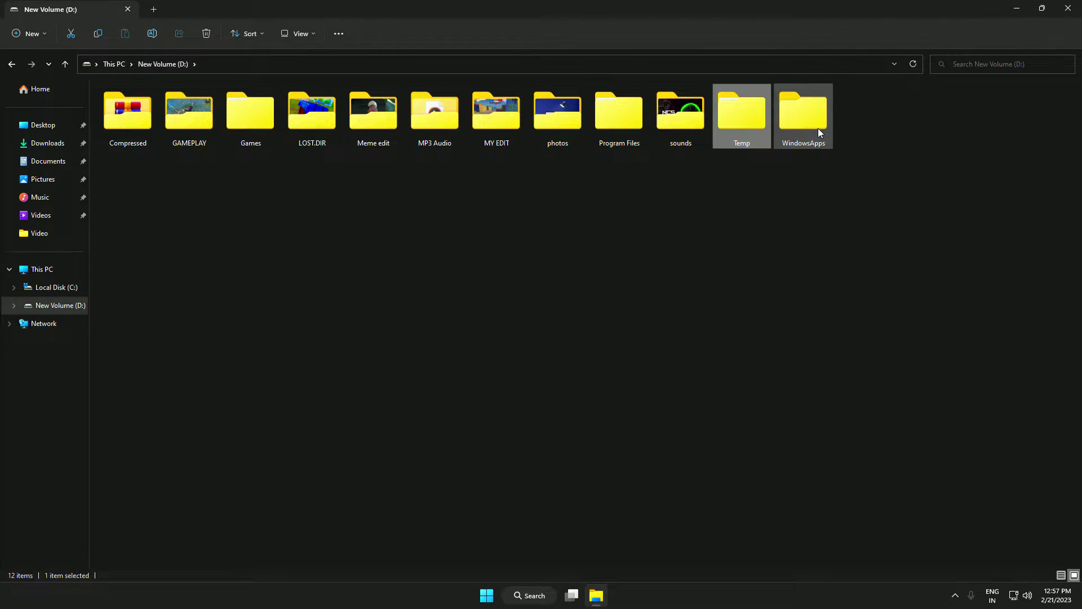
key(Delete)
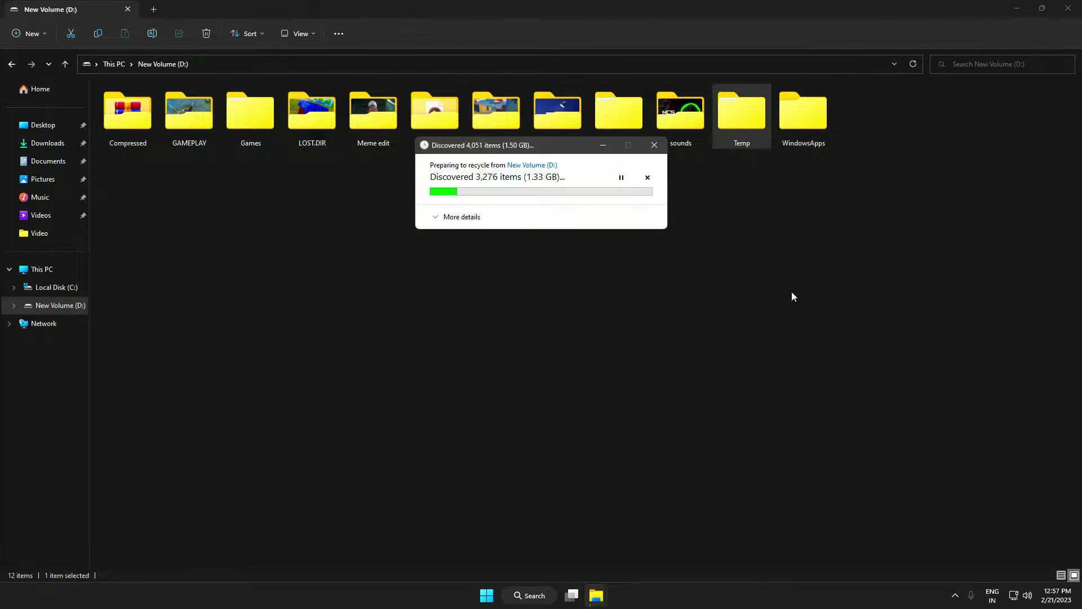
click(1070, 8)
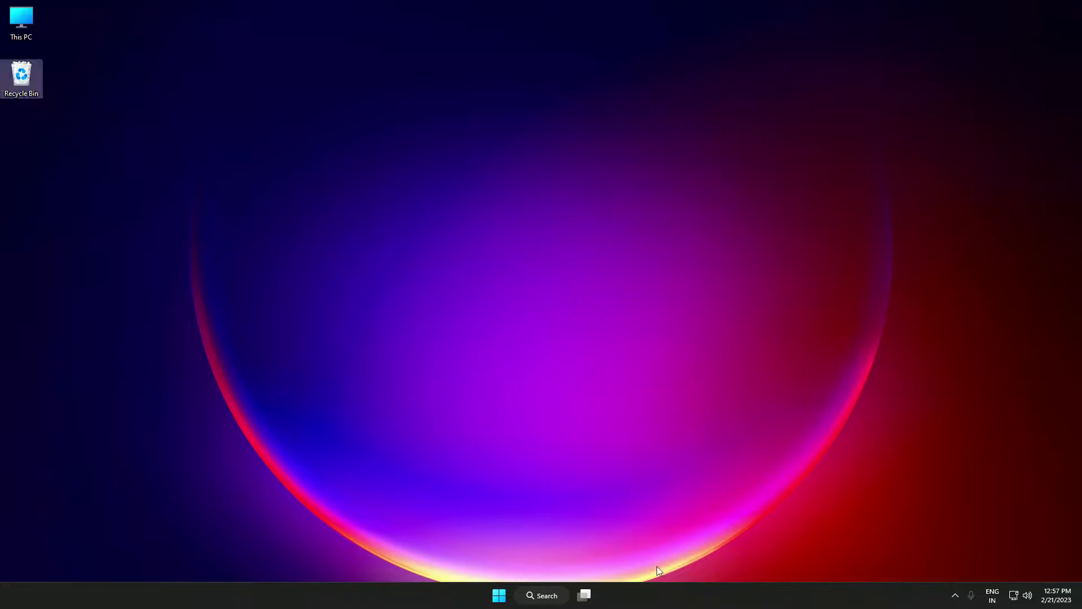
Open the Windows Temp folder by running the temp command.
right_click(505, 598)
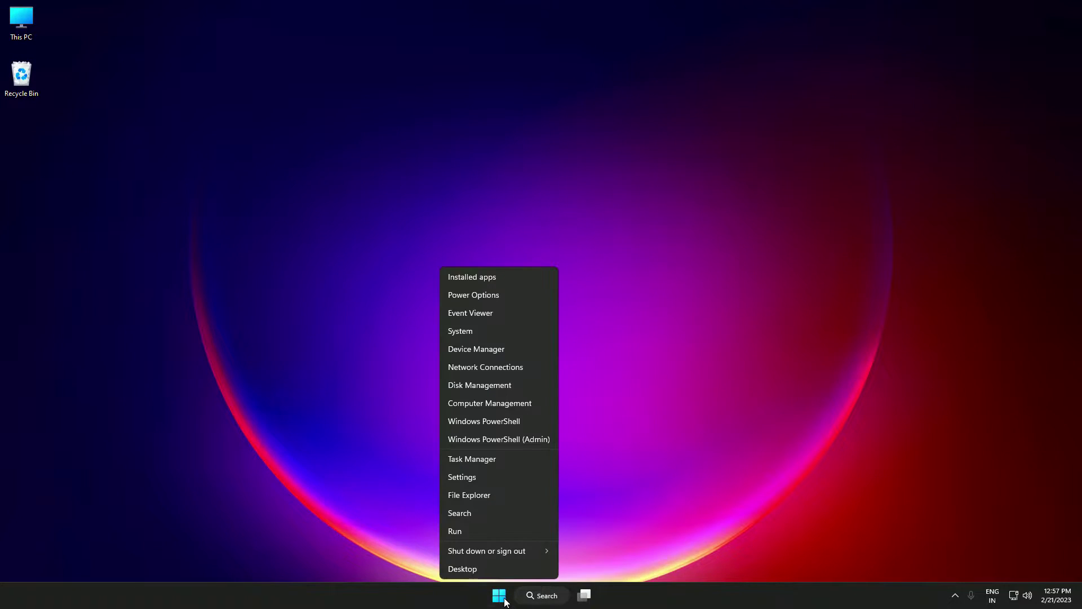
click(472, 532)
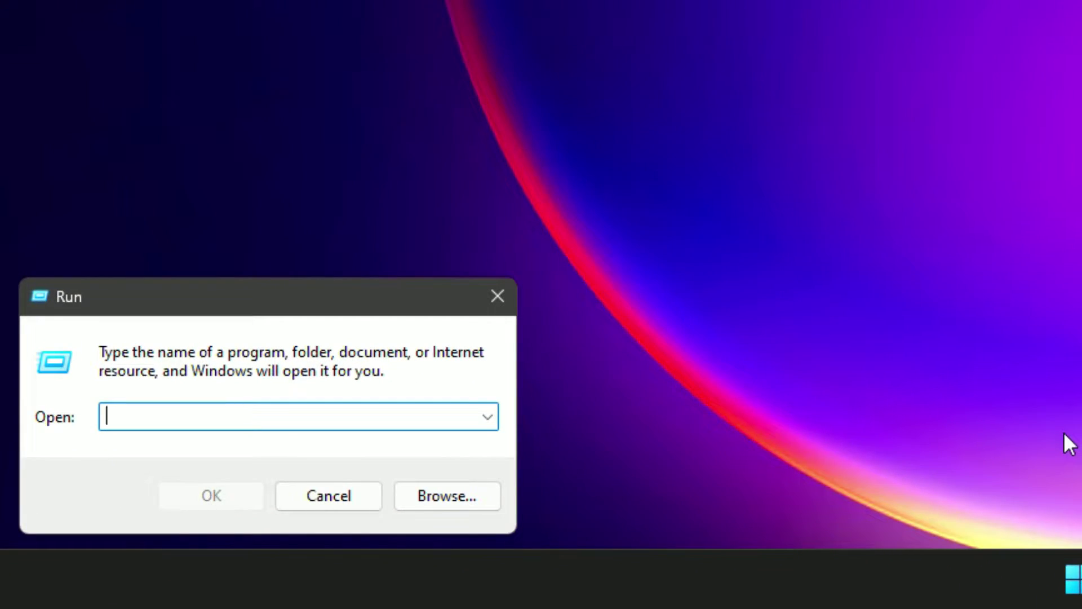
text(temp)
key(Return)
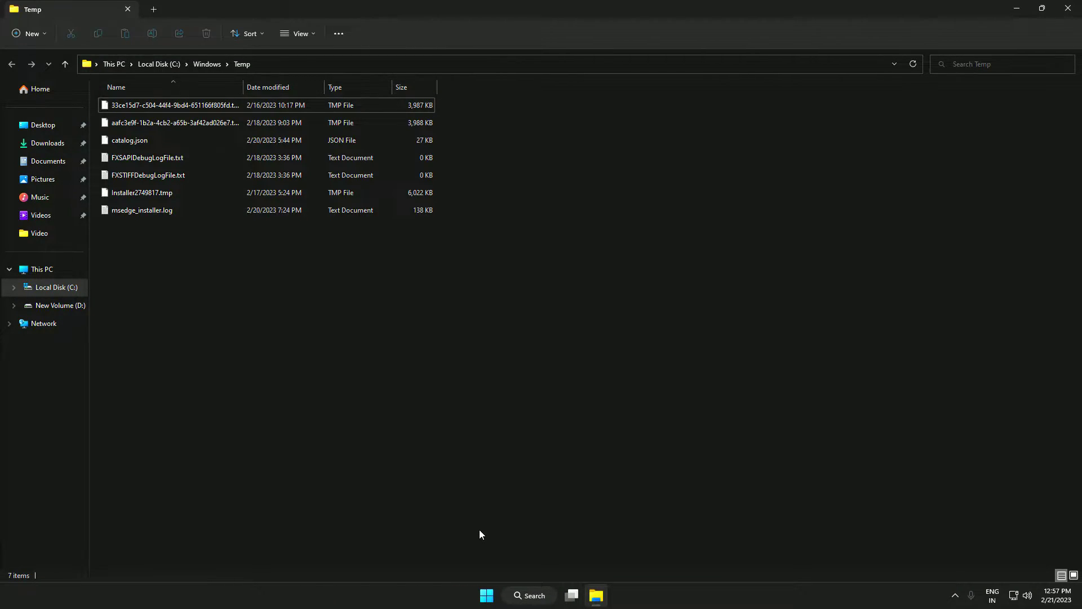
Permanently delete all files in the Windows Temp folder, skipping every file in use, and close the folder.
key(ctrl+a)
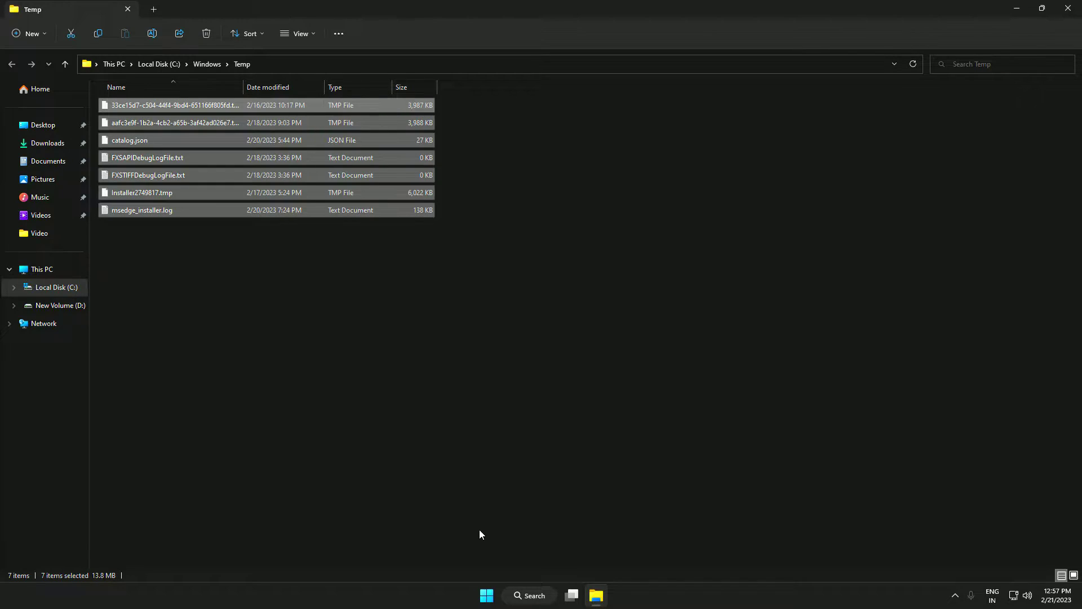
key(shift+Delete)
click(574, 307)
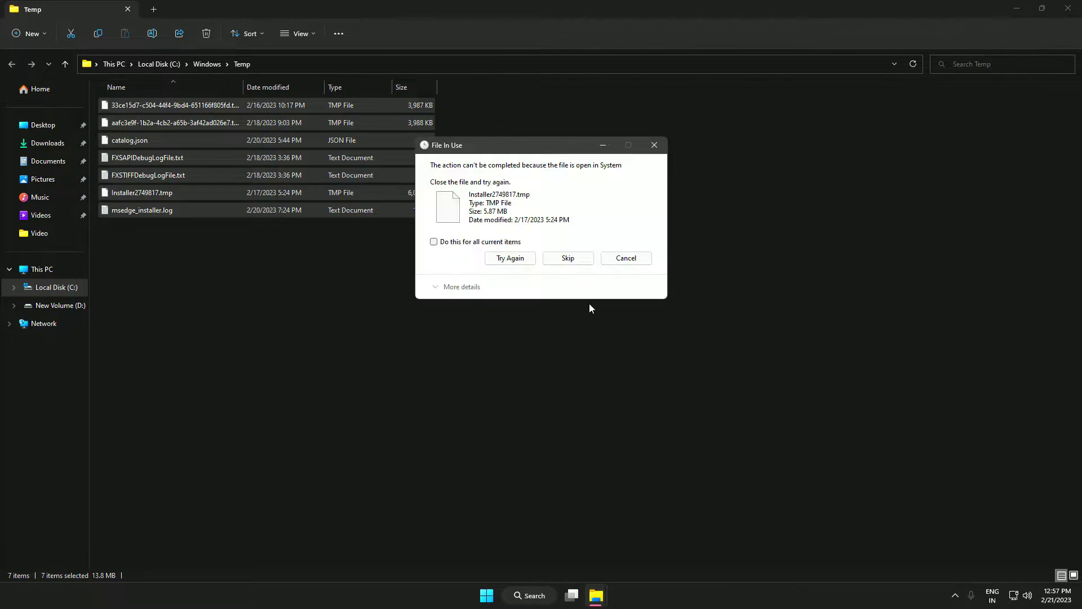
click(454, 241)
click(567, 258)
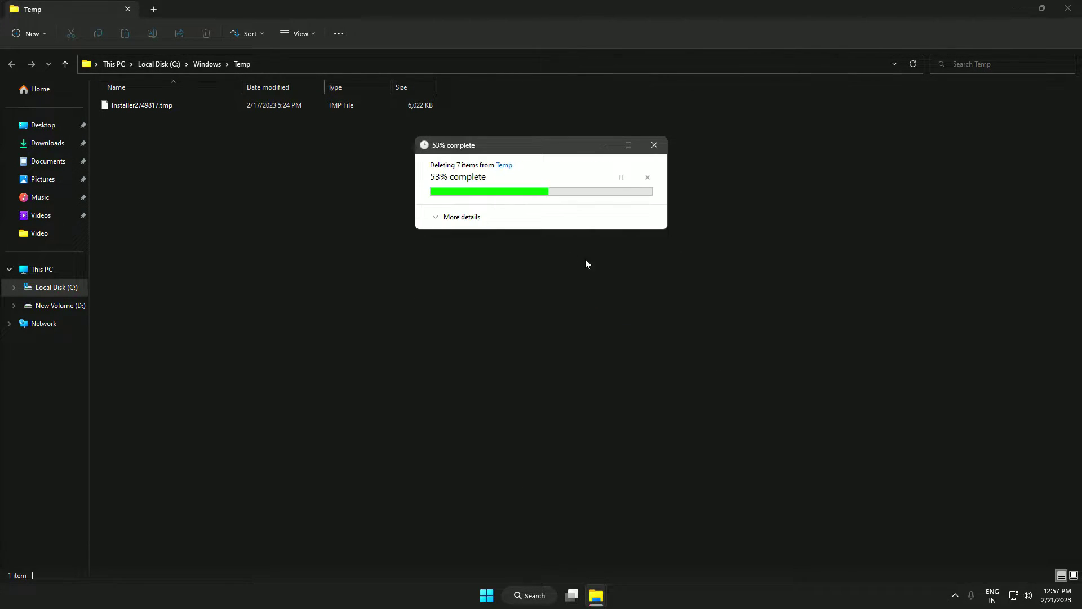
click(1067, 7)
Open the user account's local Temp folder by running %temp%.
key(super+r)
key(Home)
text(%)
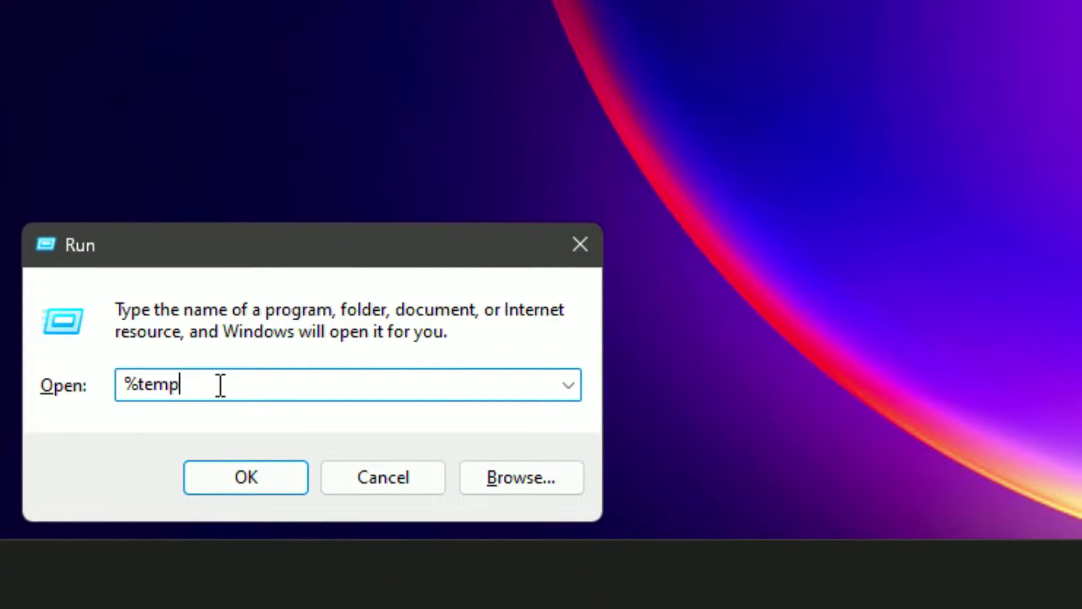
text(%)
click(242, 475)
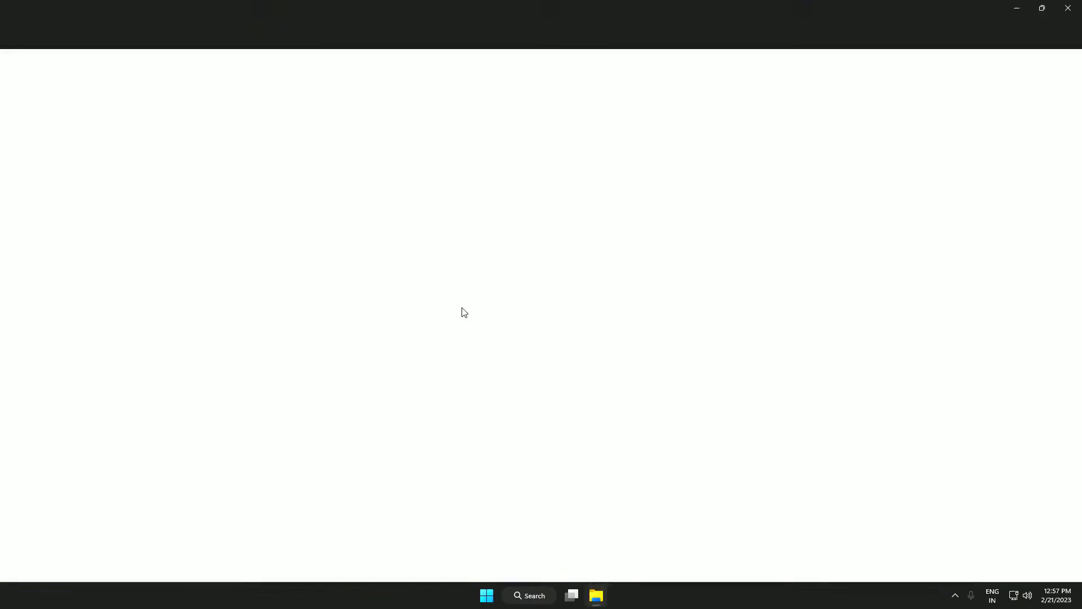
Permanently delete all items in the user's local Temp folder and close the folder.
key(ctrl+a)
key(shift+Delete)
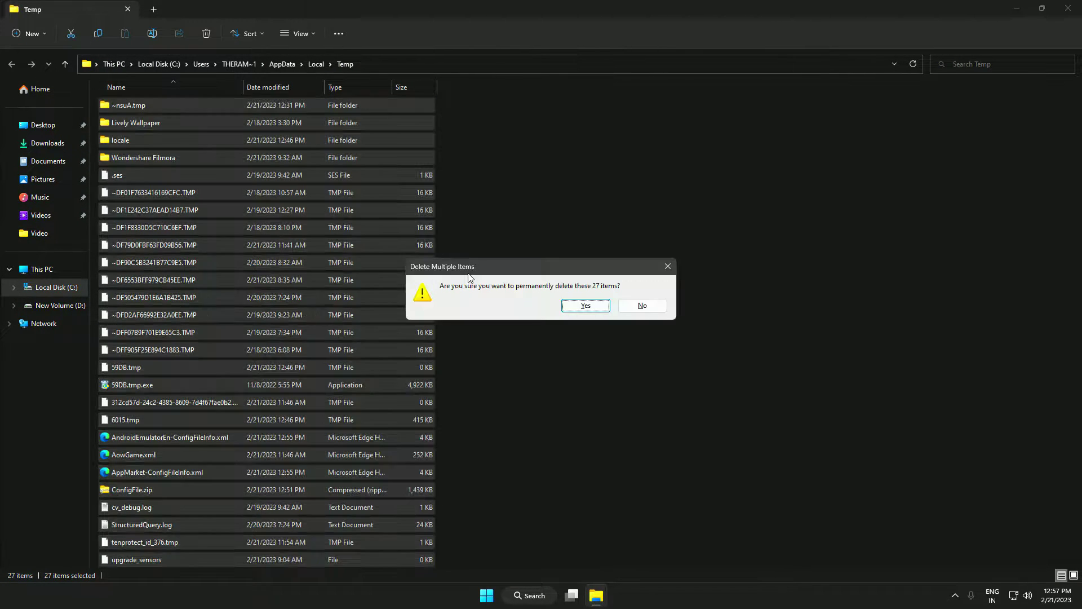
click(580, 305)
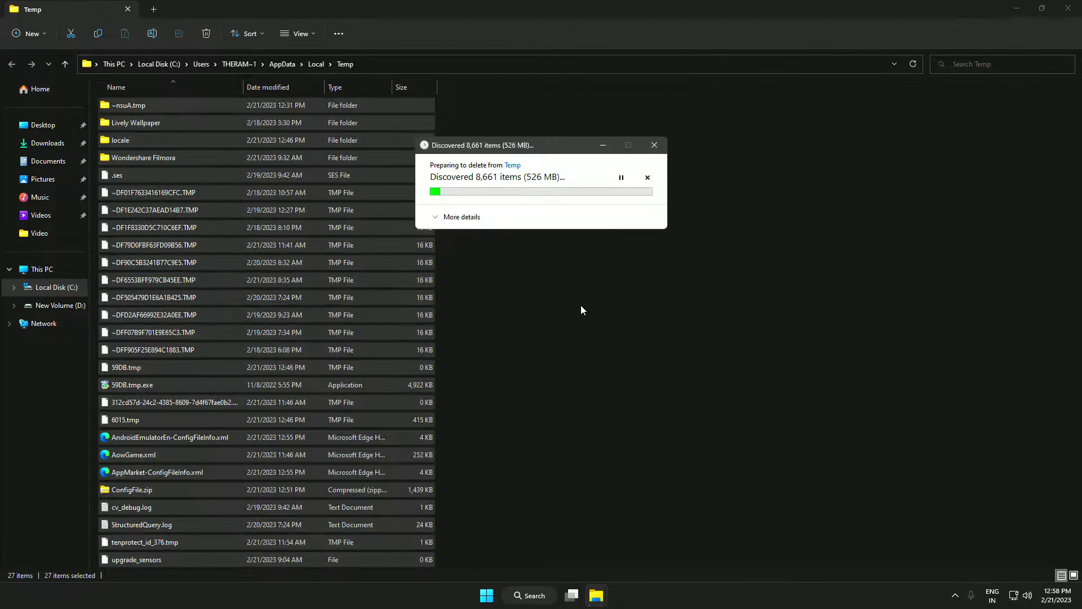
click(576, 275)
key(alt+F4)
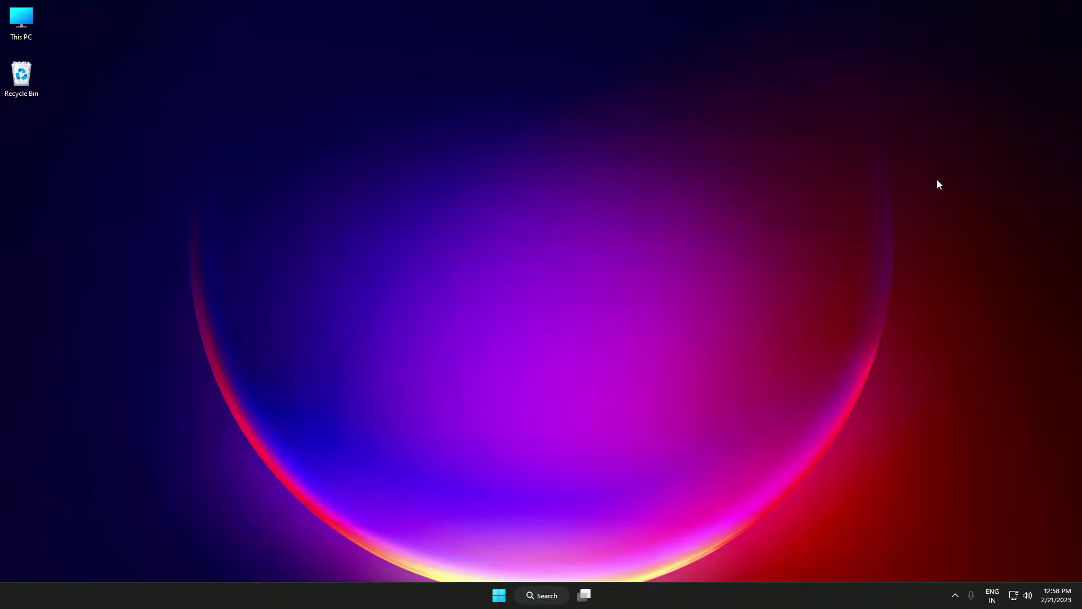
Open the Run dialog and replace the previous command with one starting with "p".
key(super+r)
key(BackSpace)
text(p)
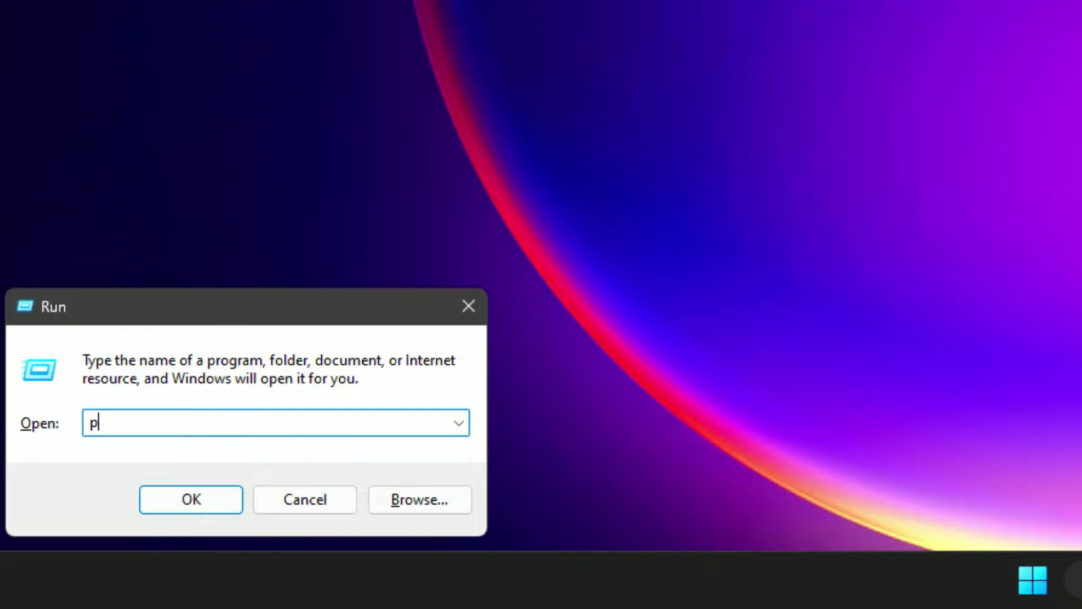
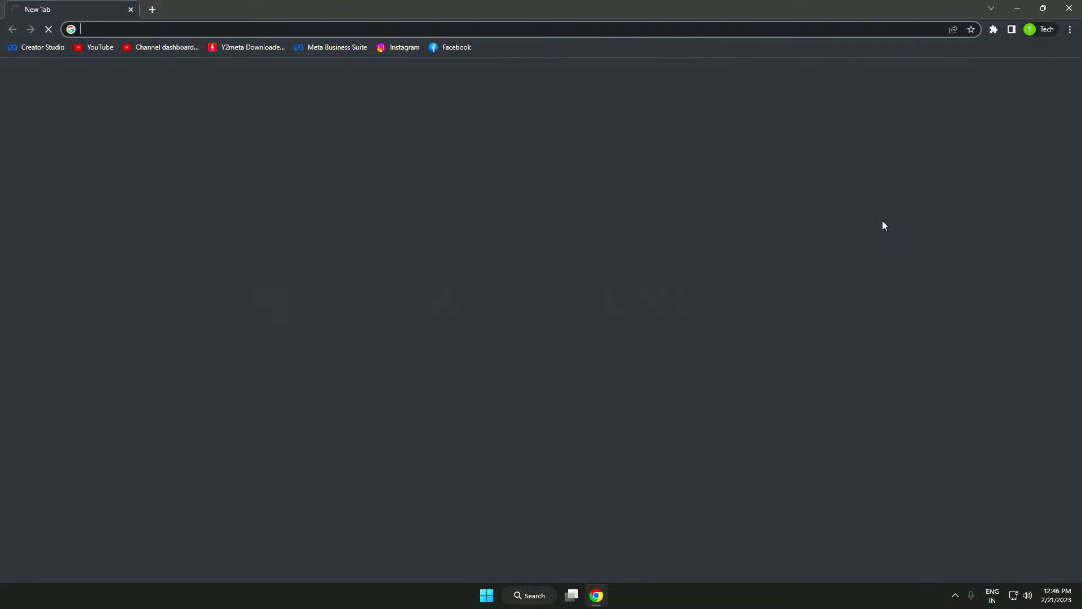
Search Google for "gameloop" in Chrome.
click(456, 237)
text(gameloop)
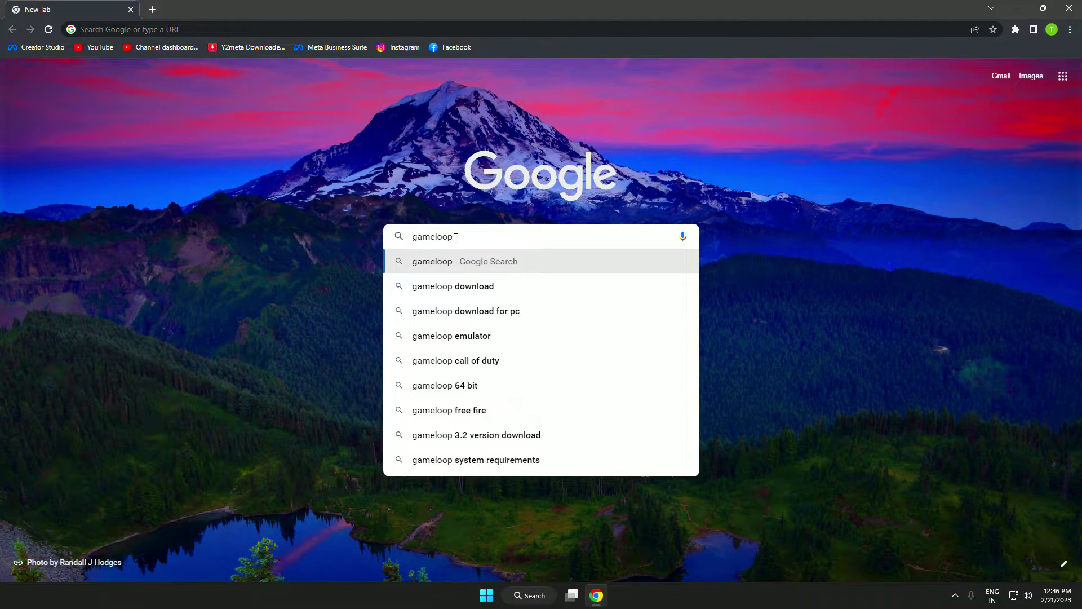
key(Return)
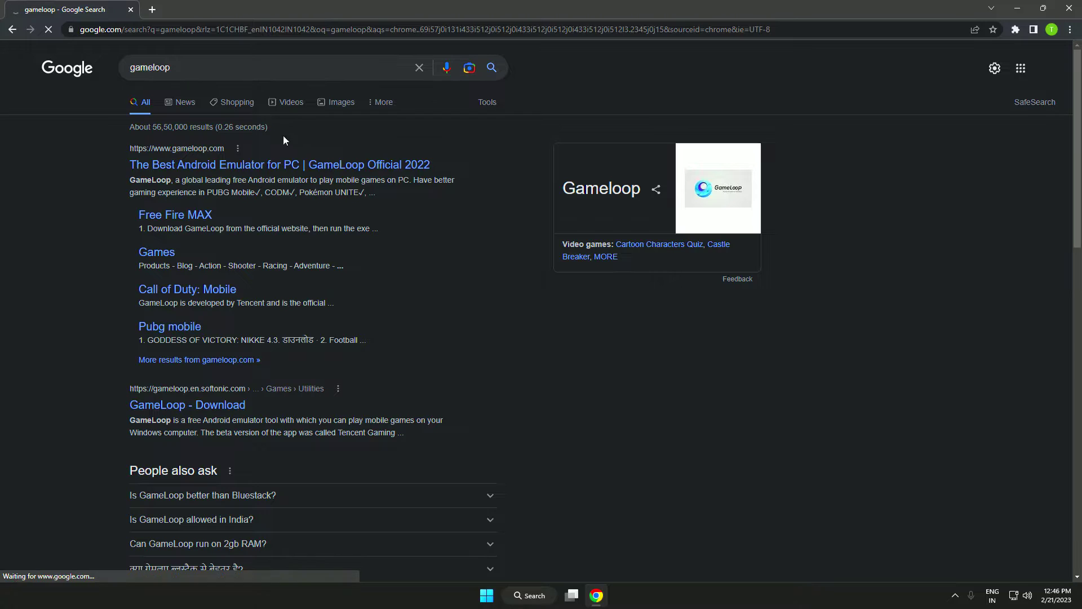
Open the official gameloop.com website from the search results and highlight the GameLoop 32 bit link text.
drag(434, 164, 0, 171)
click(201, 165)
drag(287, 282, 279, 275)
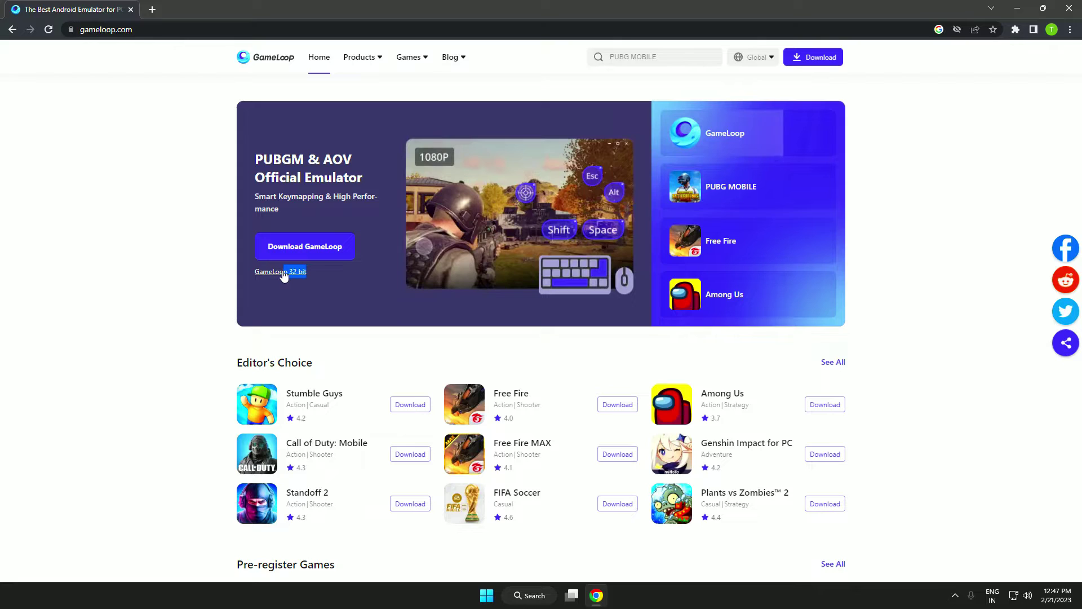
Try to download the GameLoop 32 bit installer and dismiss the duplicate download link dialog.
click(284, 275)
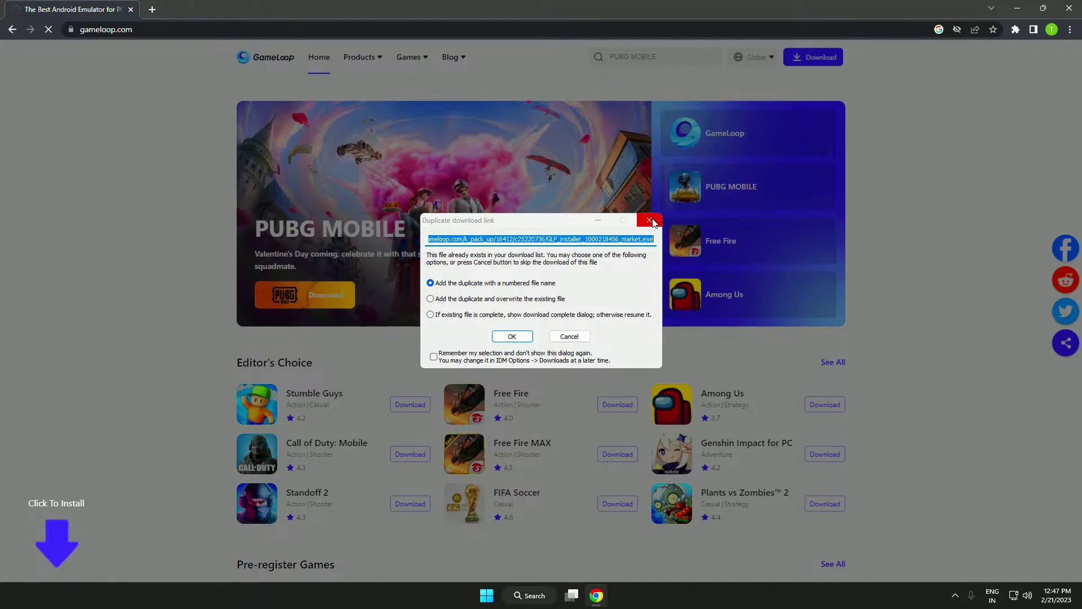
click(651, 220)
click(55, 515)
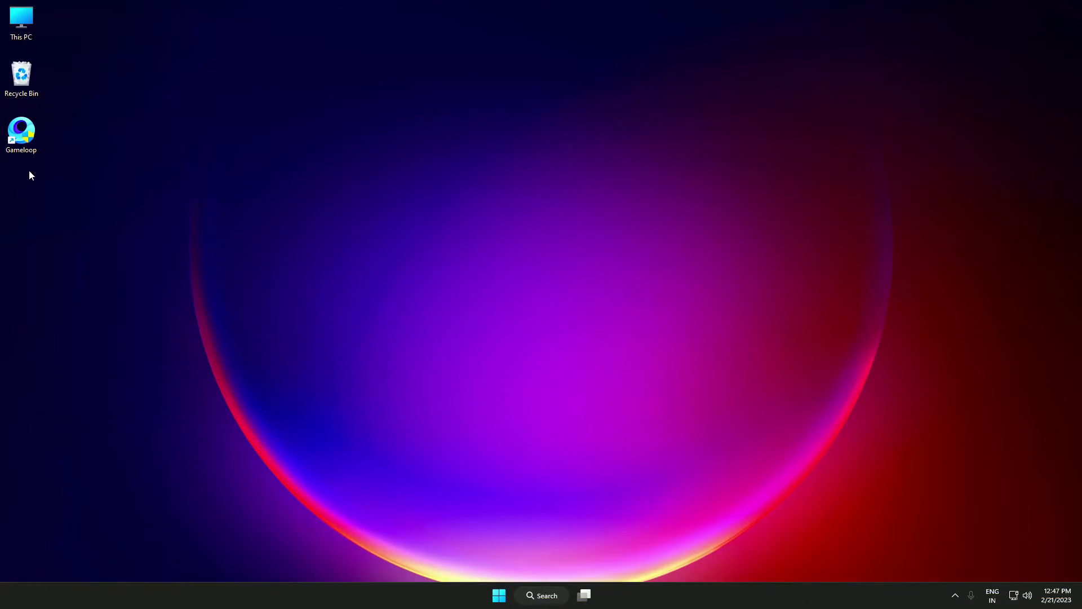
Open the Gameloop desktop shortcut's compatibility properties and set the program to run in compatibility mode for Windows 7.
right_click(25, 132)
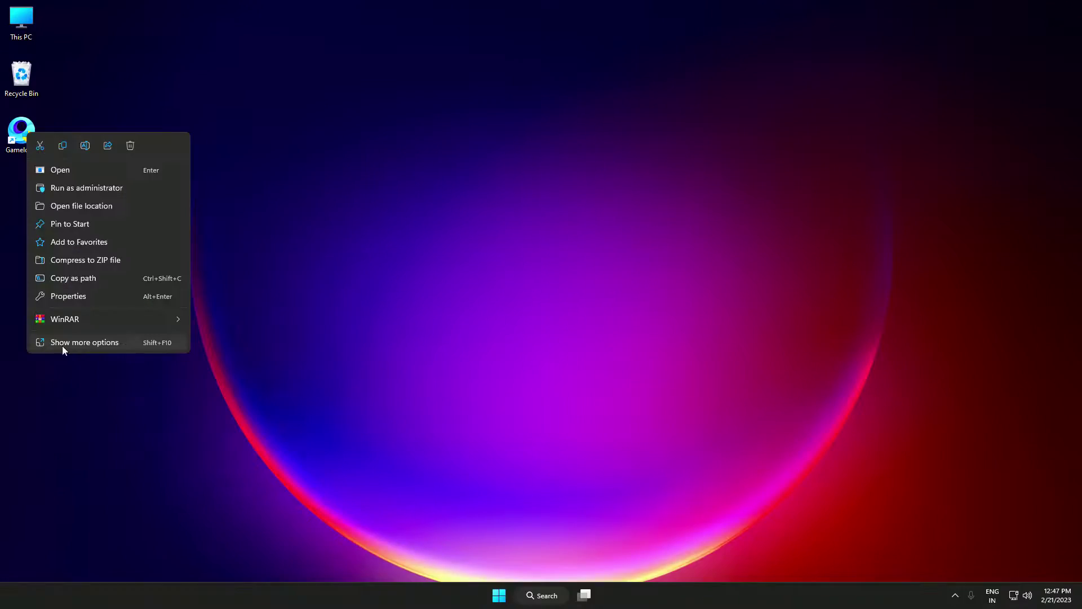
click(62, 345)
click(77, 420)
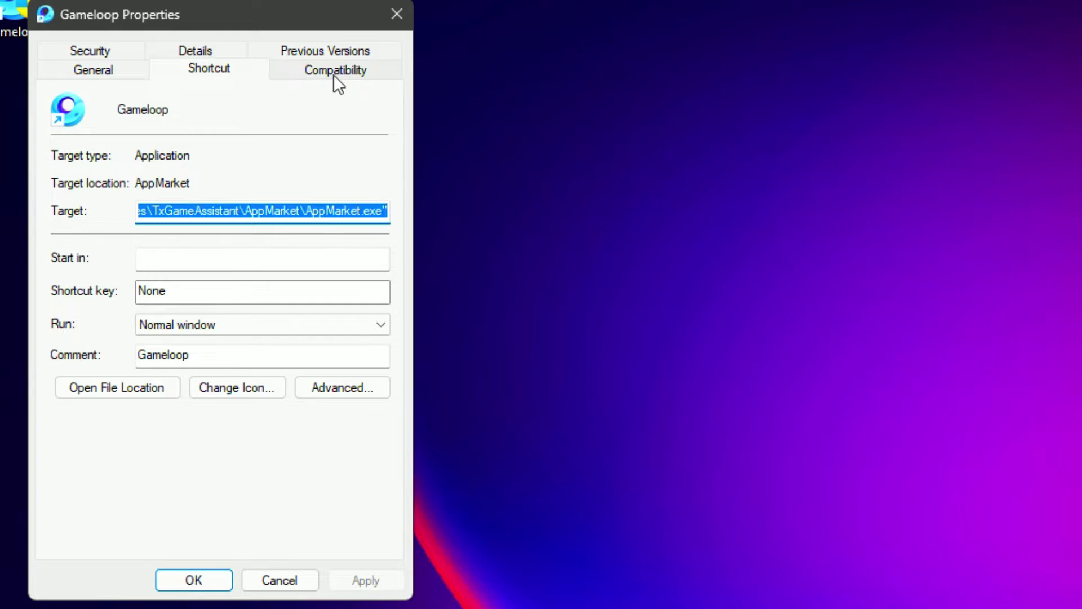
click(336, 72)
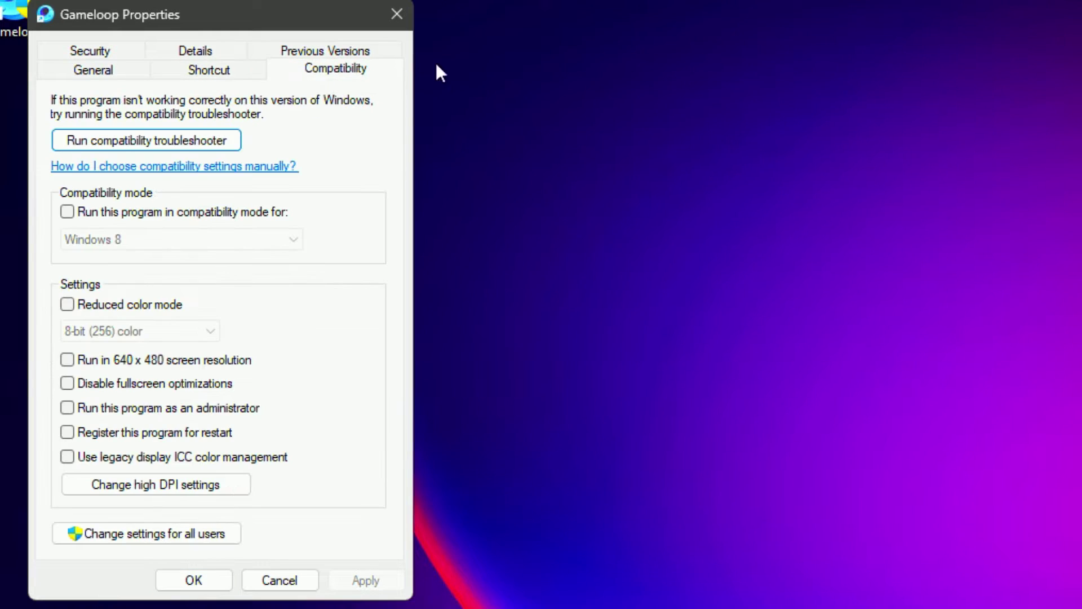
click(67, 212)
click(137, 237)
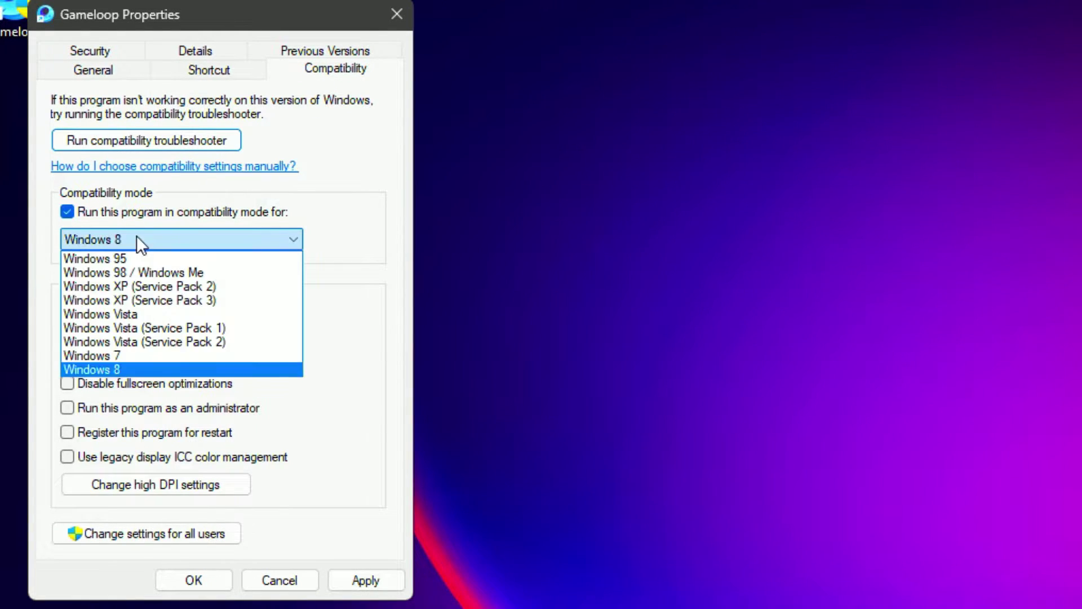
click(120, 354)
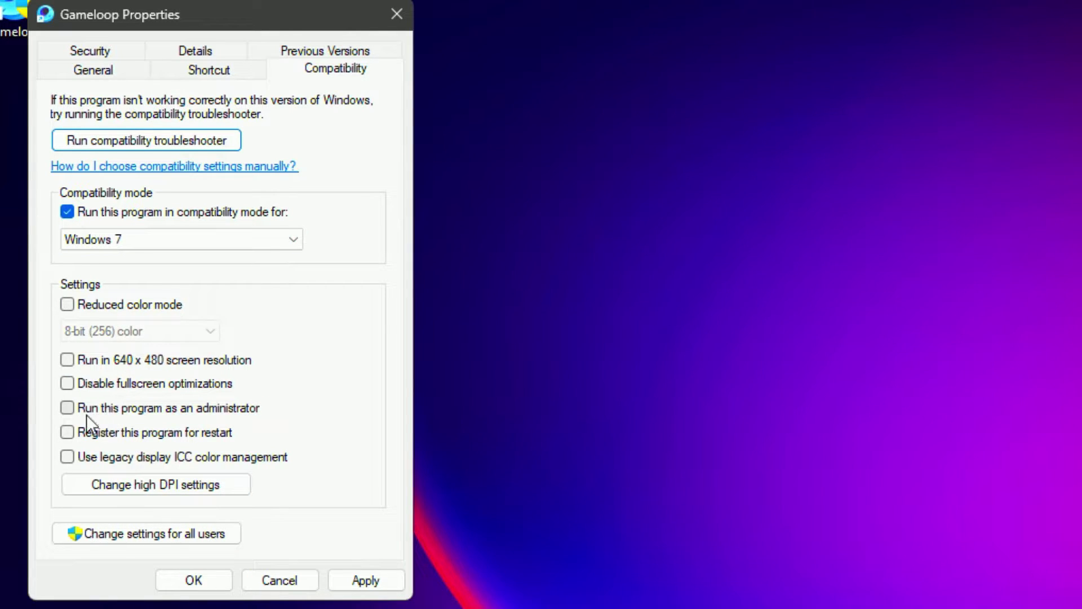
Make Gameloop run as administrator with high DPI scaling overridden by Application, and apply the properties.
click(165, 484)
click(135, 424)
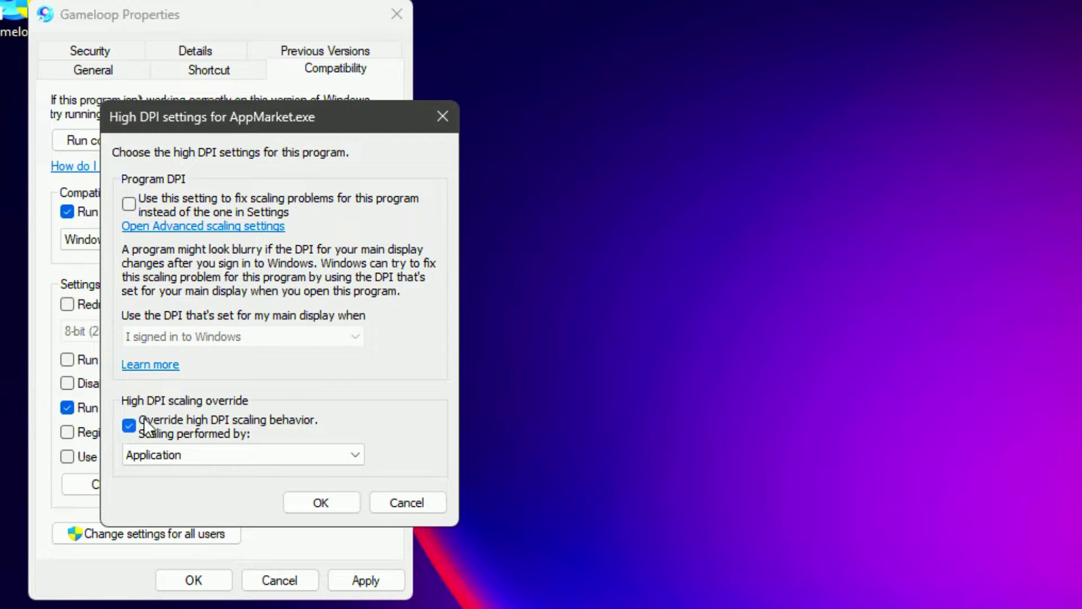
click(311, 503)
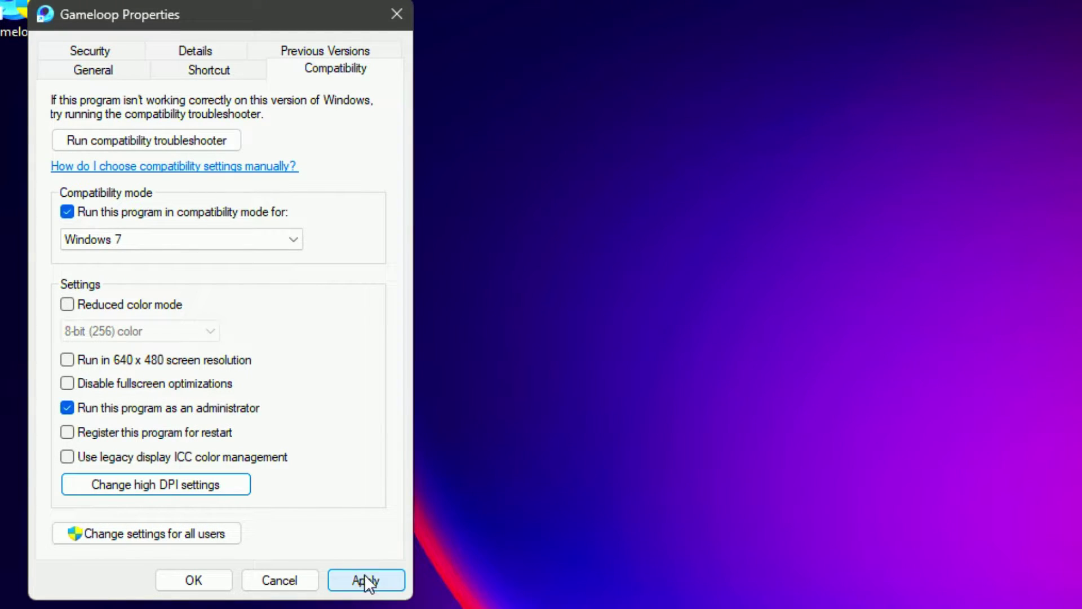
click(368, 580)
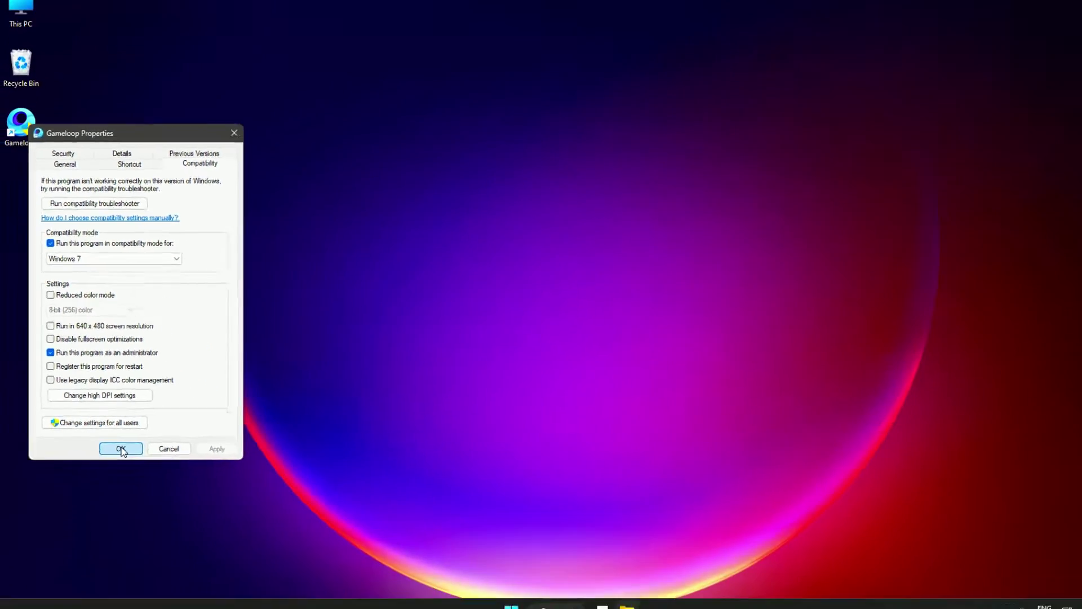
click(121, 449)
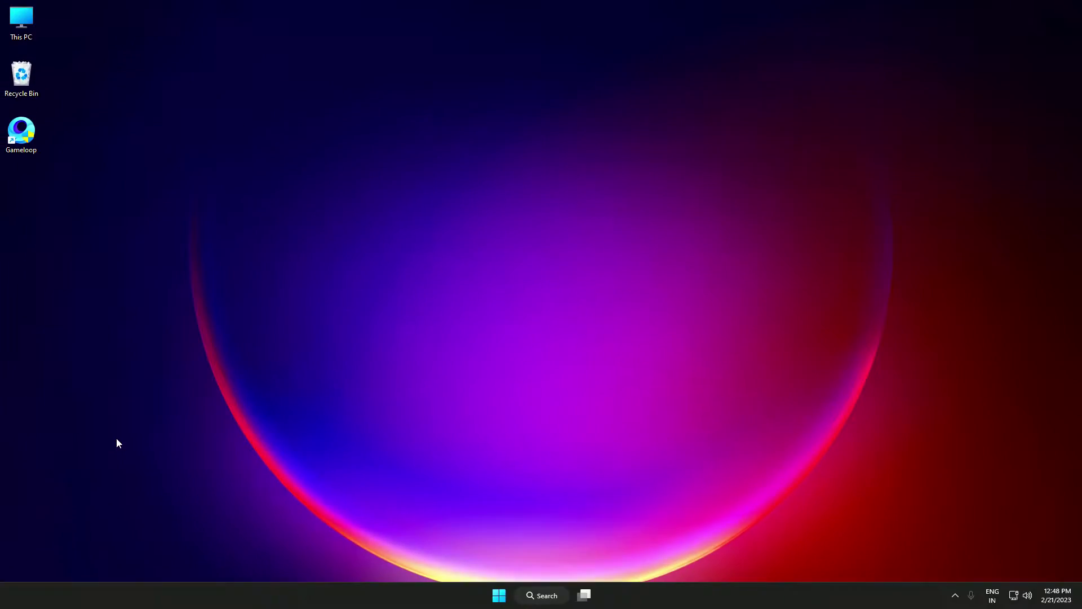
Search Windows for "gra" and open Graphics settings.
click(541, 595)
text(gra)
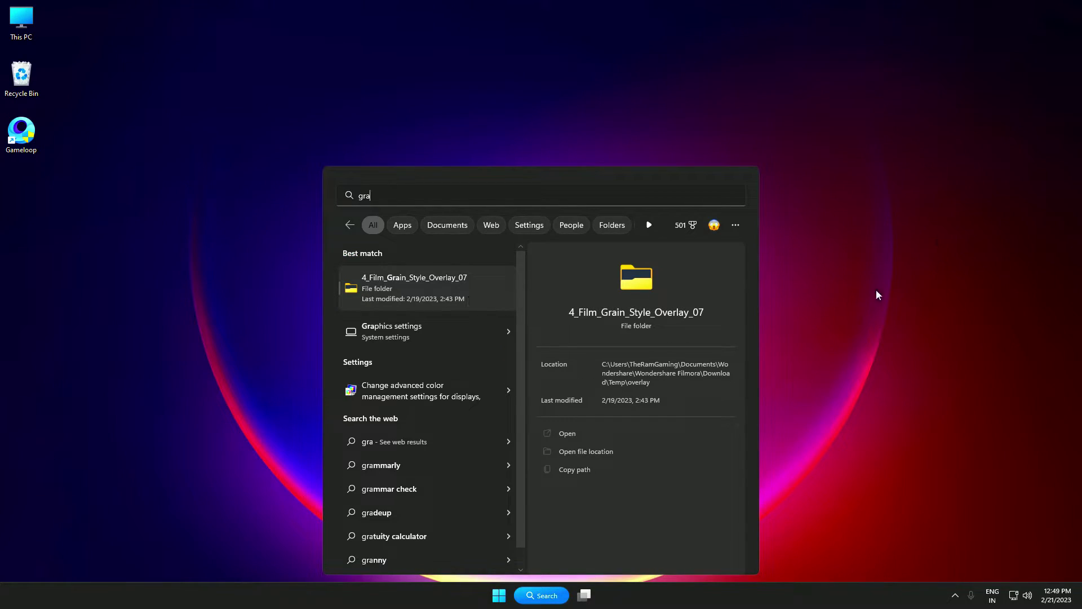
click(427, 330)
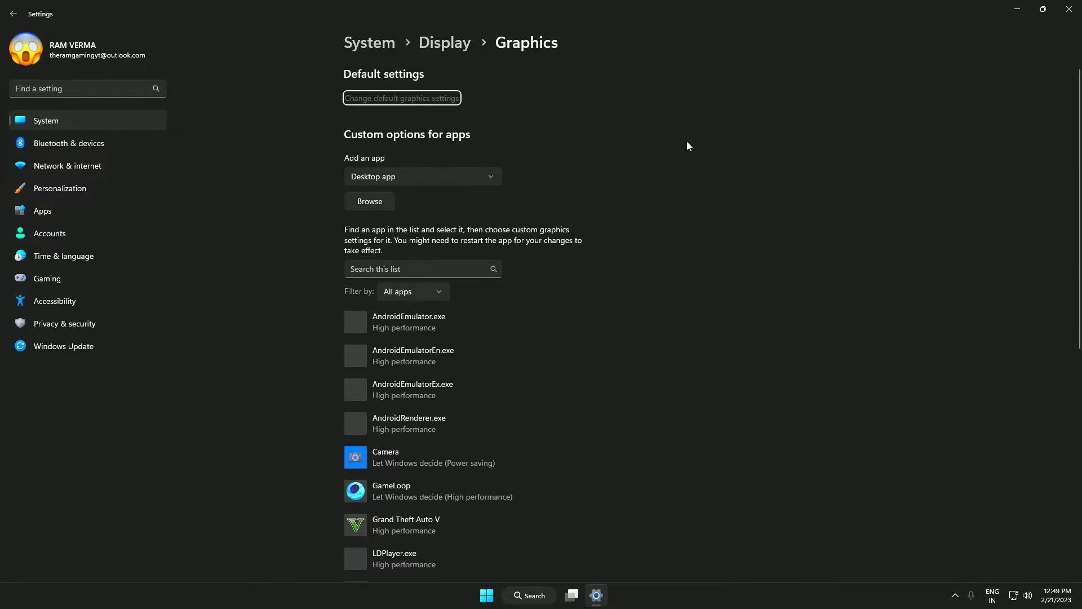
Add AndroidEmulatorEn.exe from the TxGameAssistant\ui folder to the custom graphics apps, locating the folder through the Gameloop desktop shortcut.
click(377, 204)
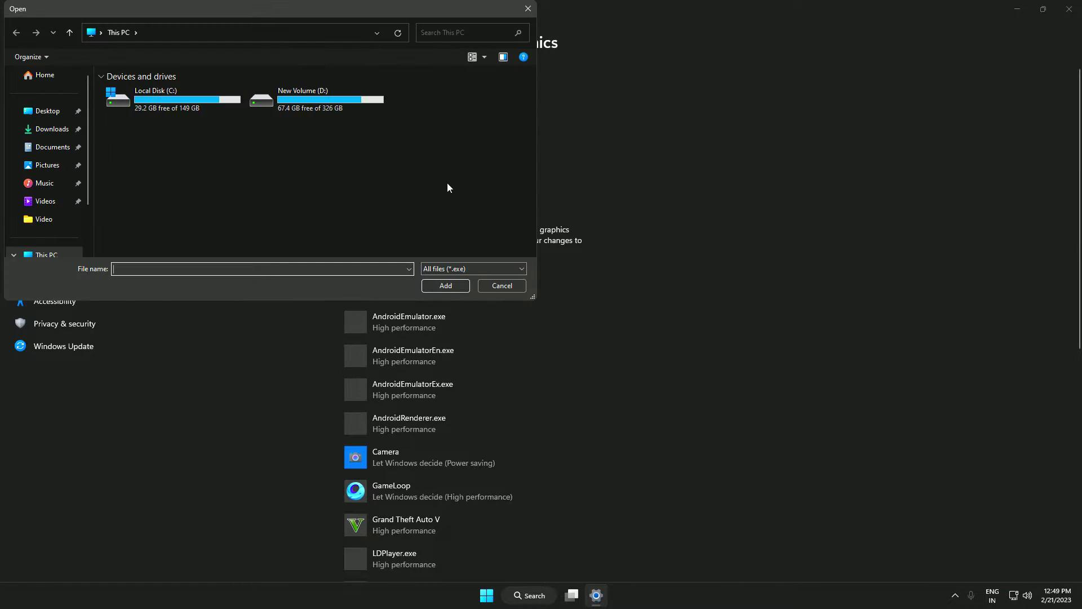
click(48, 110)
double_click(120, 93)
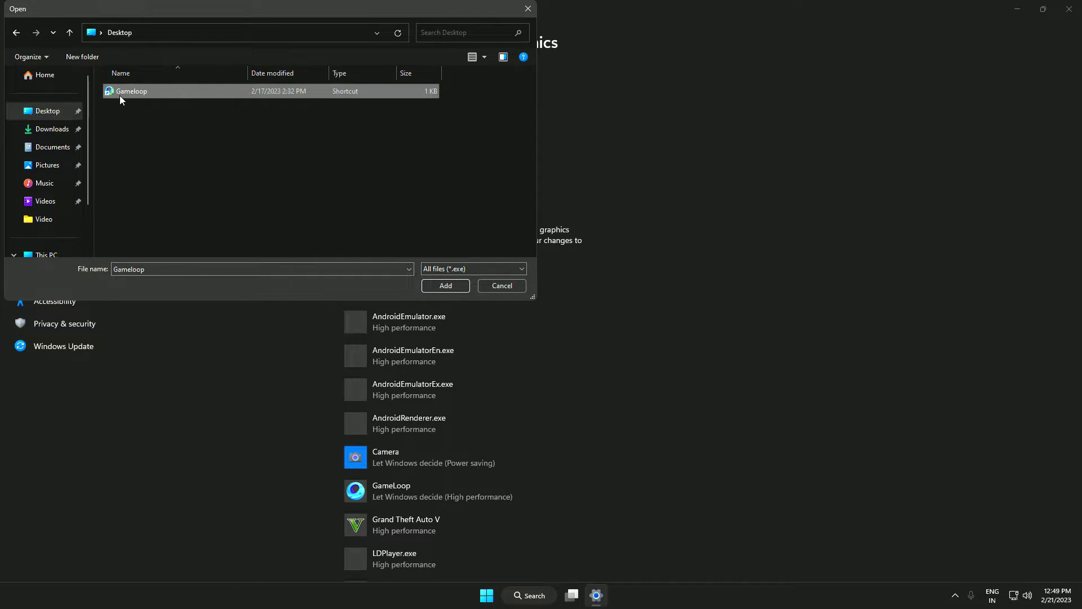
right_click(120, 96)
click(185, 162)
scroll(169, 146, down, 3)
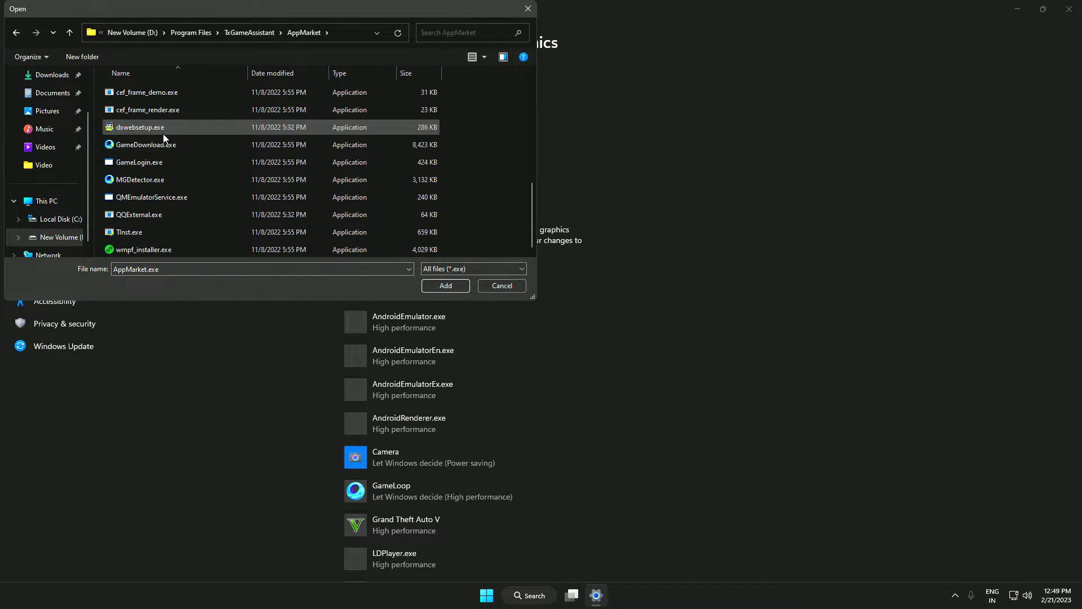
click(240, 34)
double_click(128, 123)
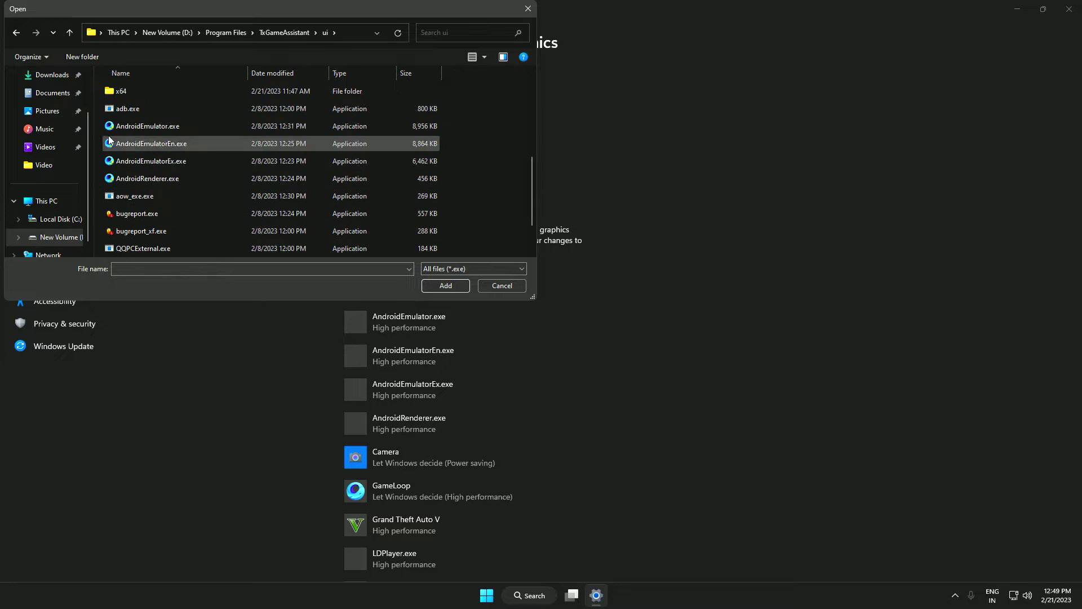
click(131, 144)
double_click(160, 143)
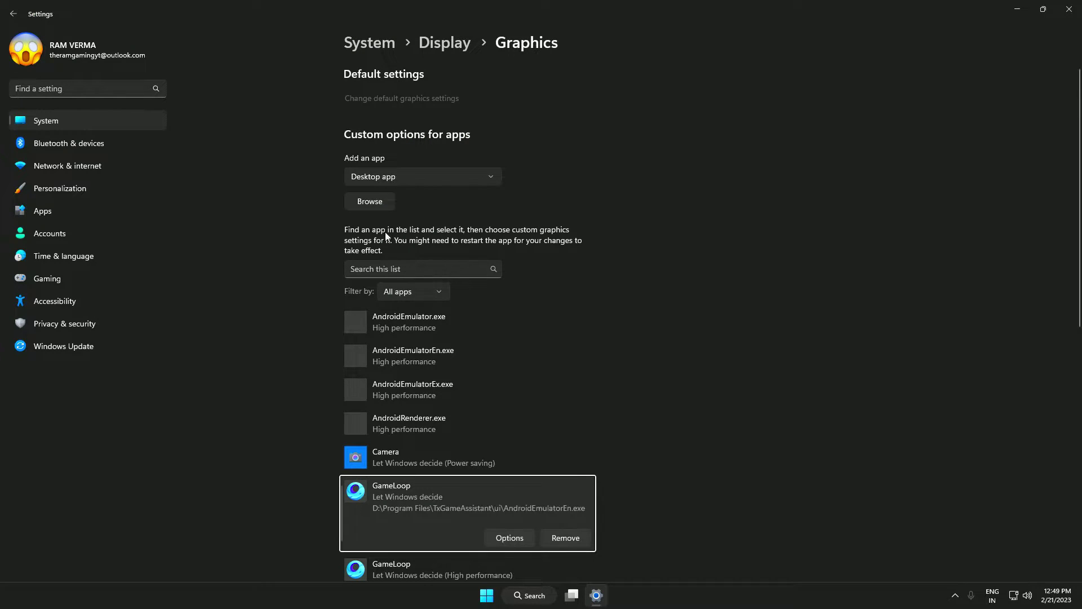
Add AndroidEmulatorEx.exe from the TxGameAssistant\ui folder to the custom graphics apps.
scroll(193, 163, down, 3)
click(171, 93)
double_click(171, 94)
click(364, 199)
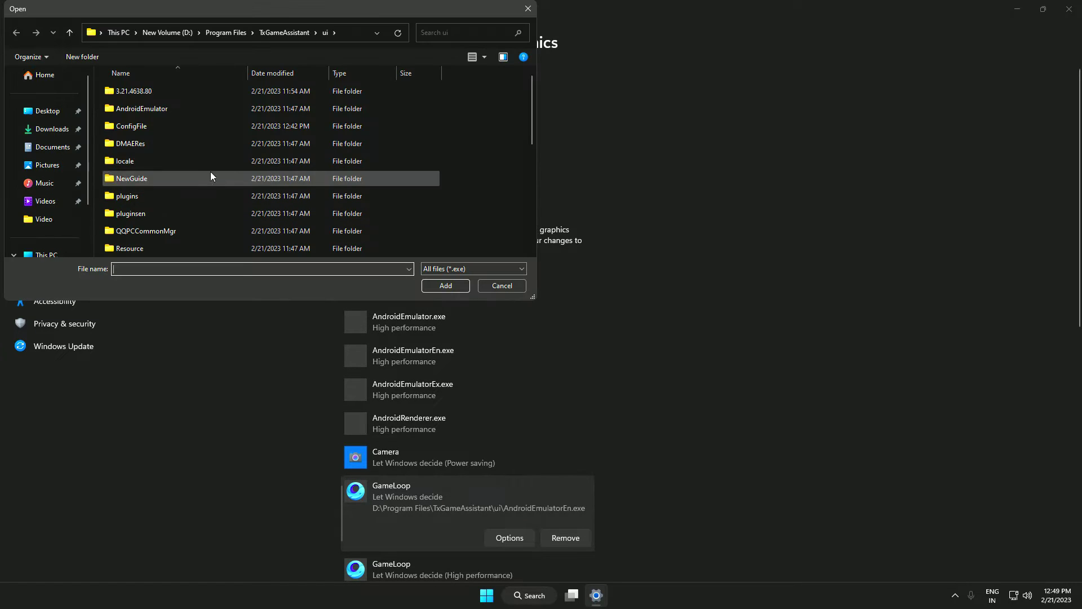
scroll(192, 169, down, 3)
click(189, 163)
double_click(189, 163)
Add AndroidRenderer.exe from the same ui folder and set its graphics preference to High performance.
click(389, 206)
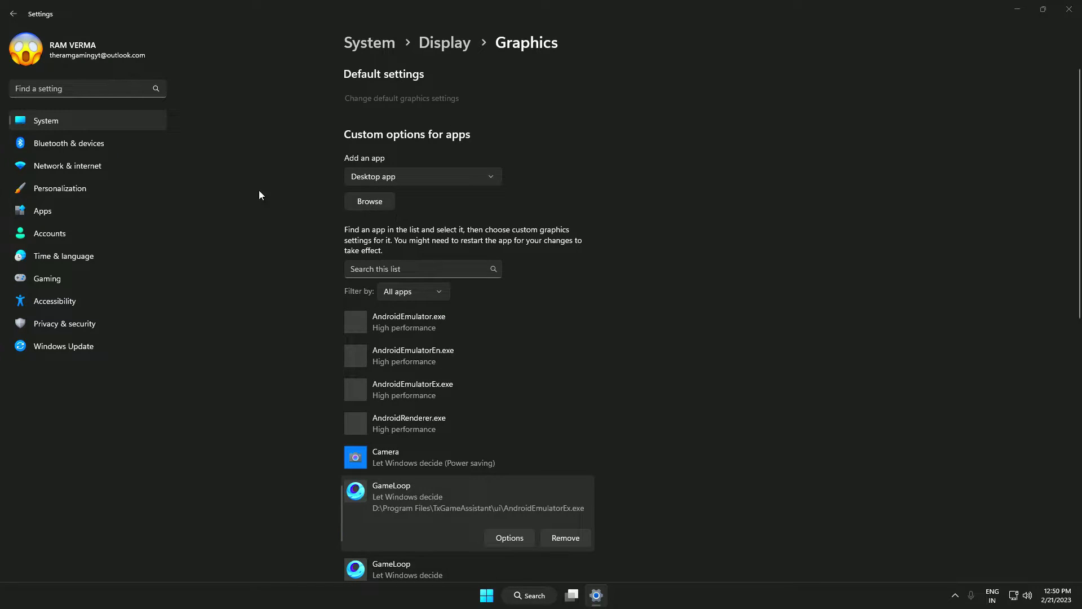
scroll(192, 157, down, 3)
double_click(120, 129)
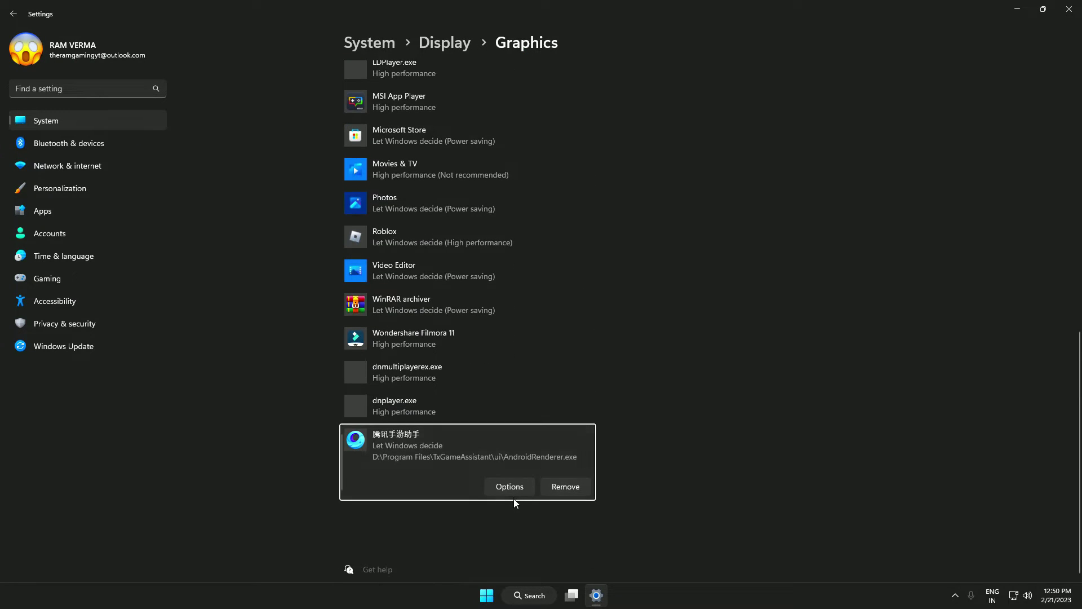
click(509, 486)
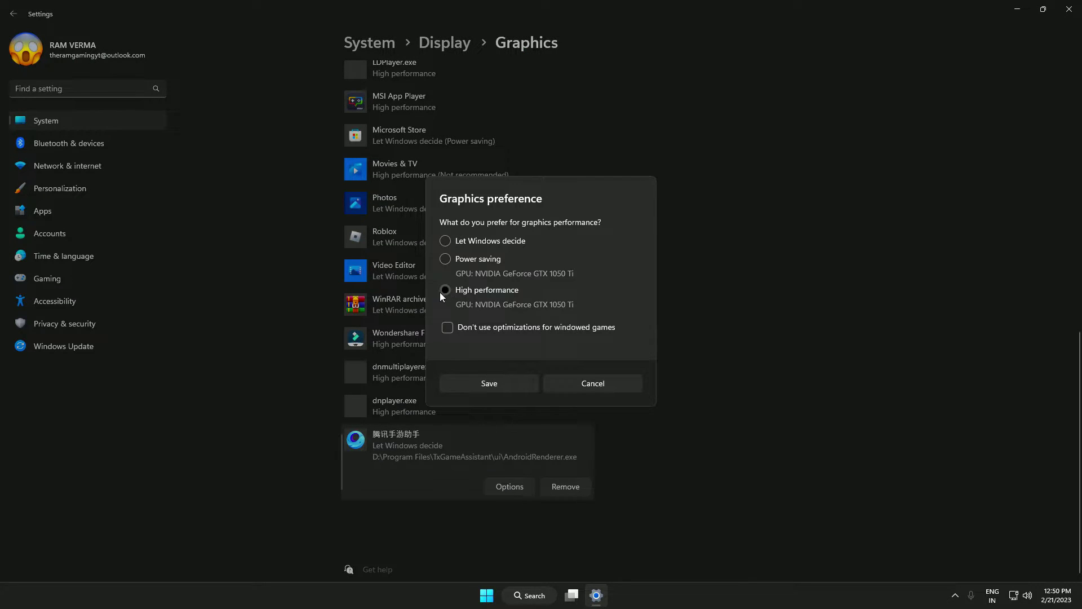
click(490, 384)
Set the graphics preference of the GameLoop AppMarket.exe entry to High performance.
scroll(703, 353, up, 5)
click(454, 314)
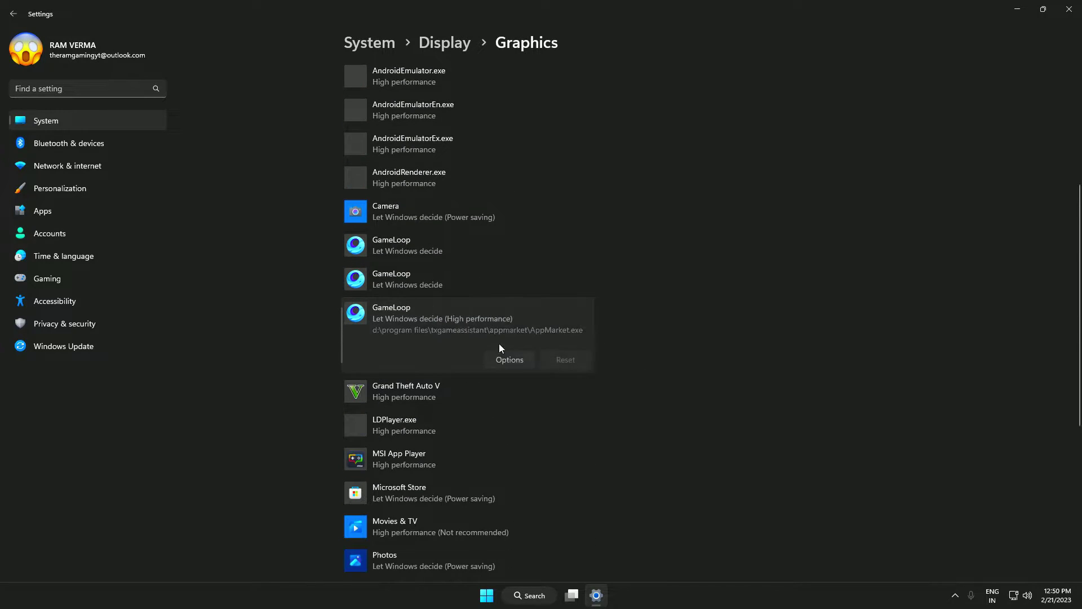
click(505, 352)
click(489, 383)
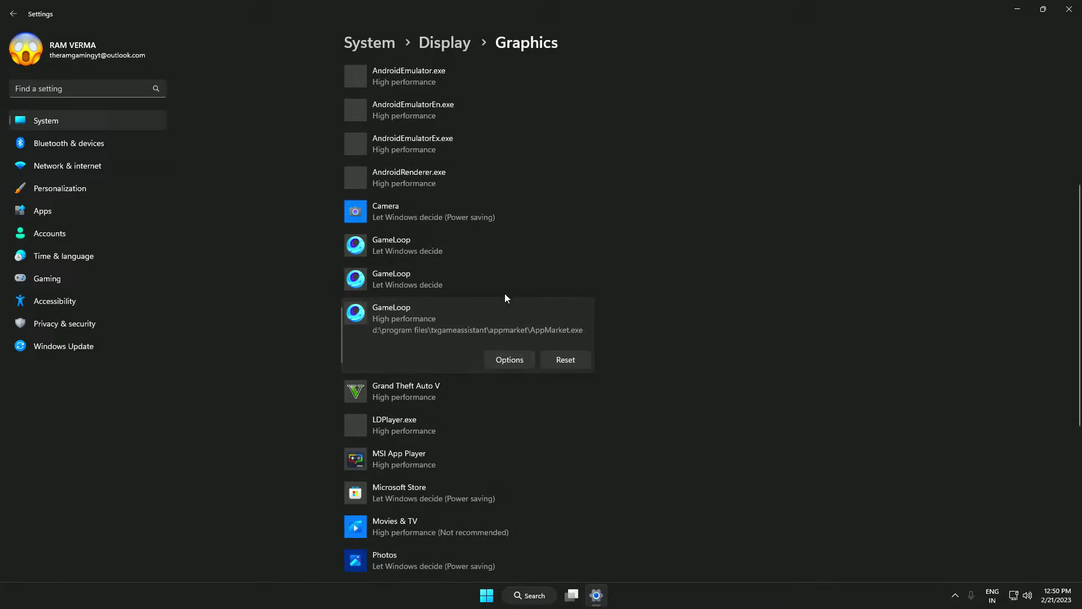
Set the newly added AndroidEmulatorEn.exe and AndroidEmulatorEx.exe GameLoop entries to High performance and close the Settings window.
click(443, 289)
click(508, 330)
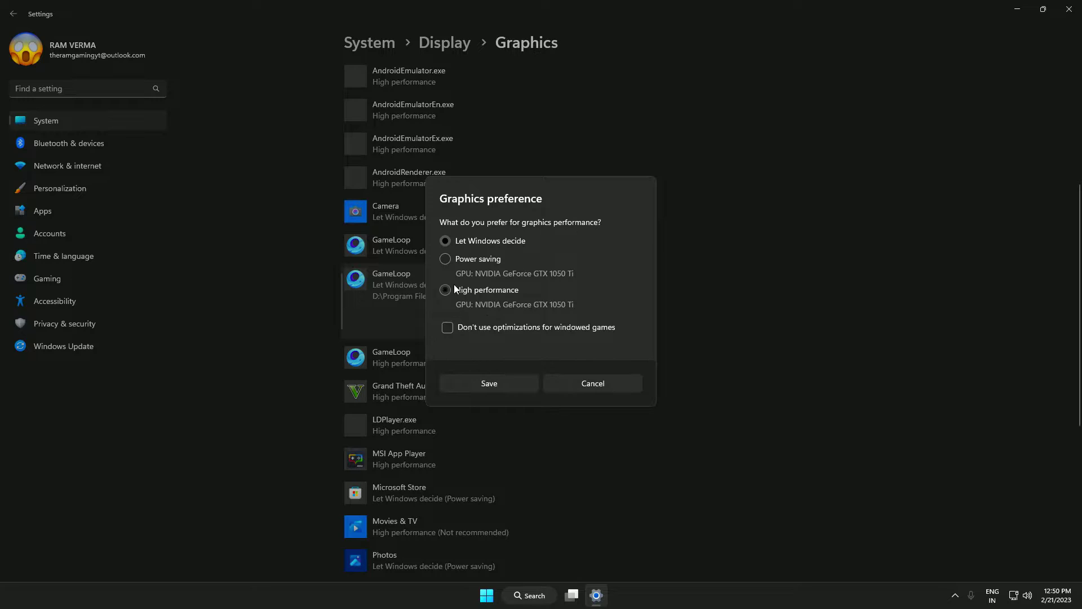
click(494, 383)
click(479, 256)
click(502, 290)
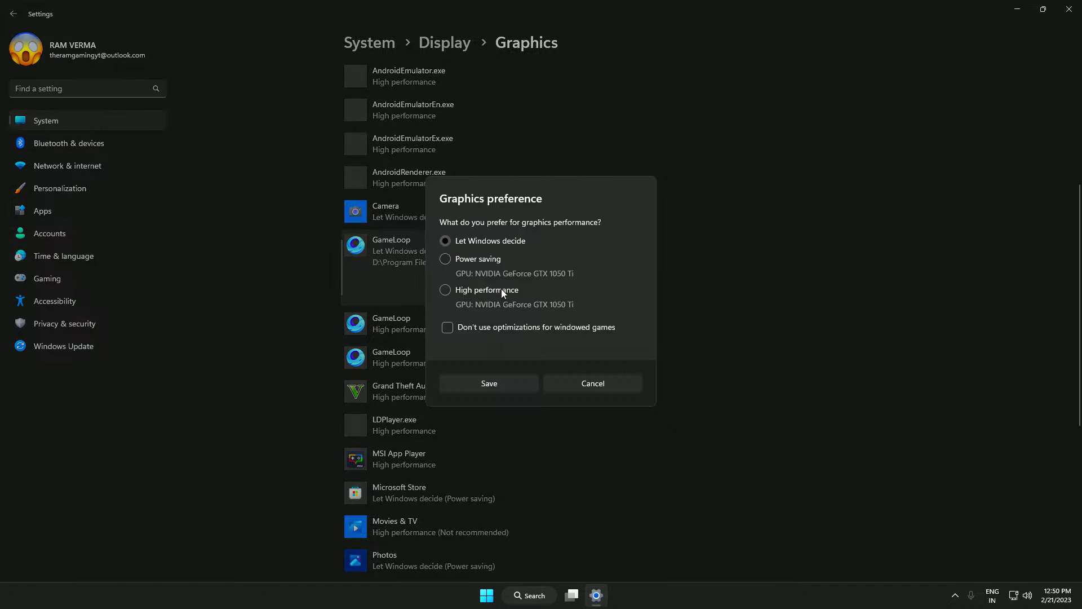
click(489, 383)
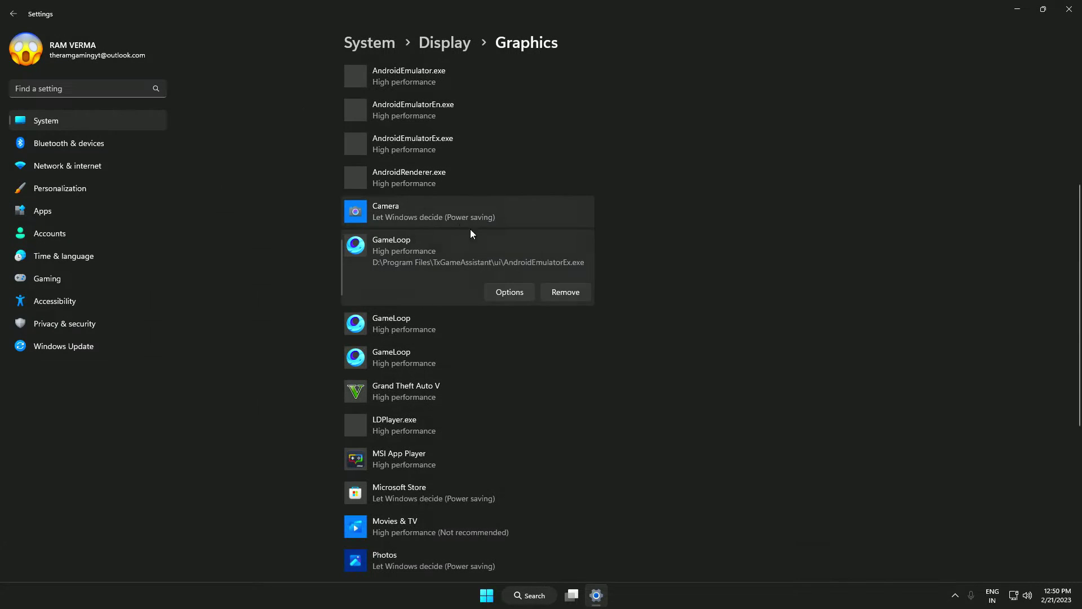
click(1069, 9)
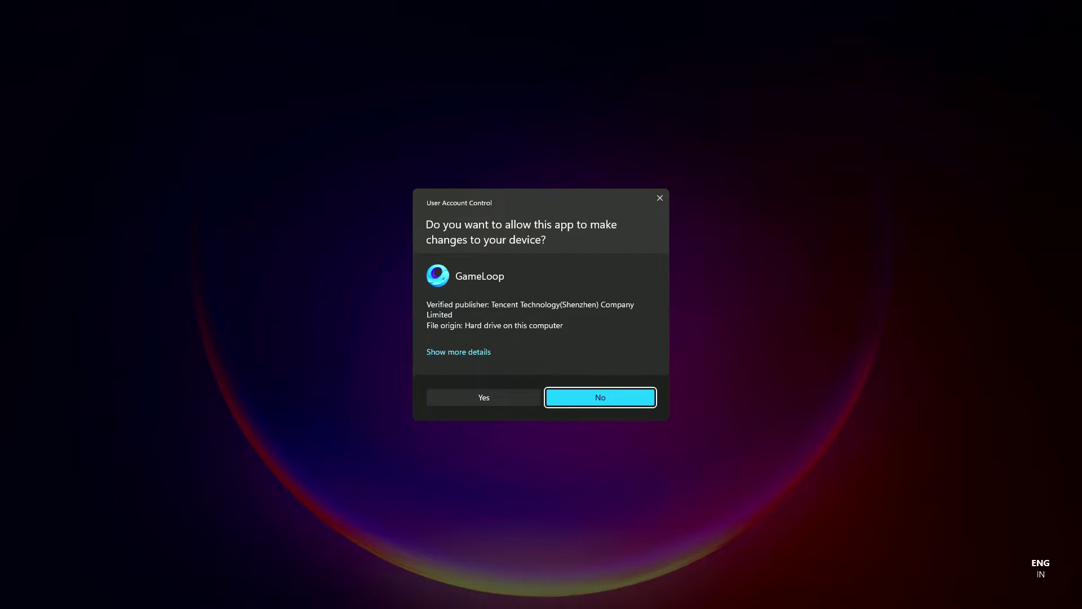
Launch GameLoop with permission to make changes, and turn off Auto run at startup and Best fixed window ratio in its Basic settings.
click(483, 398)
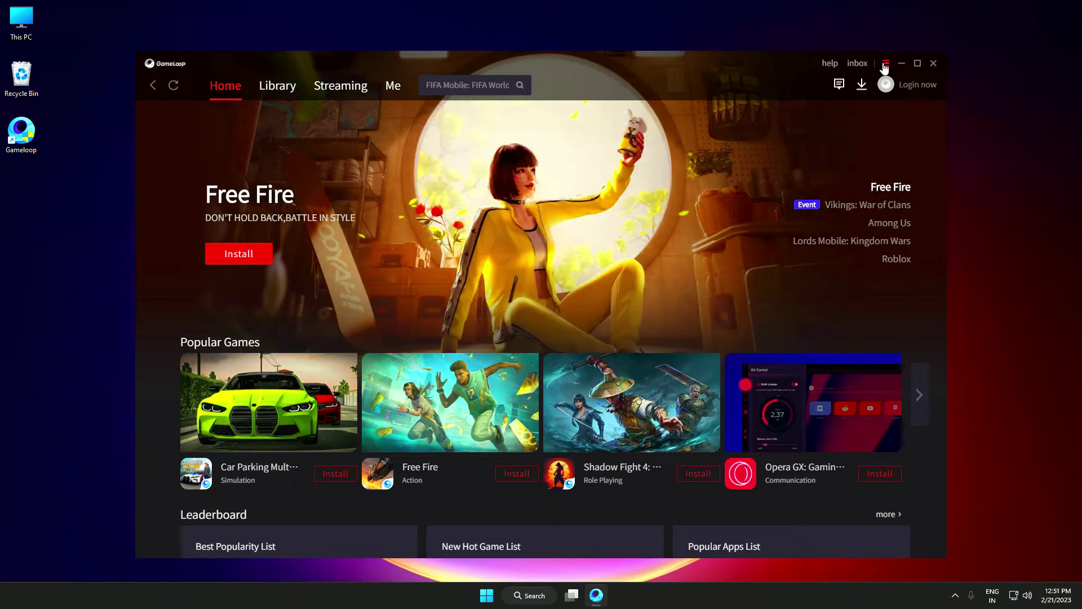
click(886, 64)
click(837, 119)
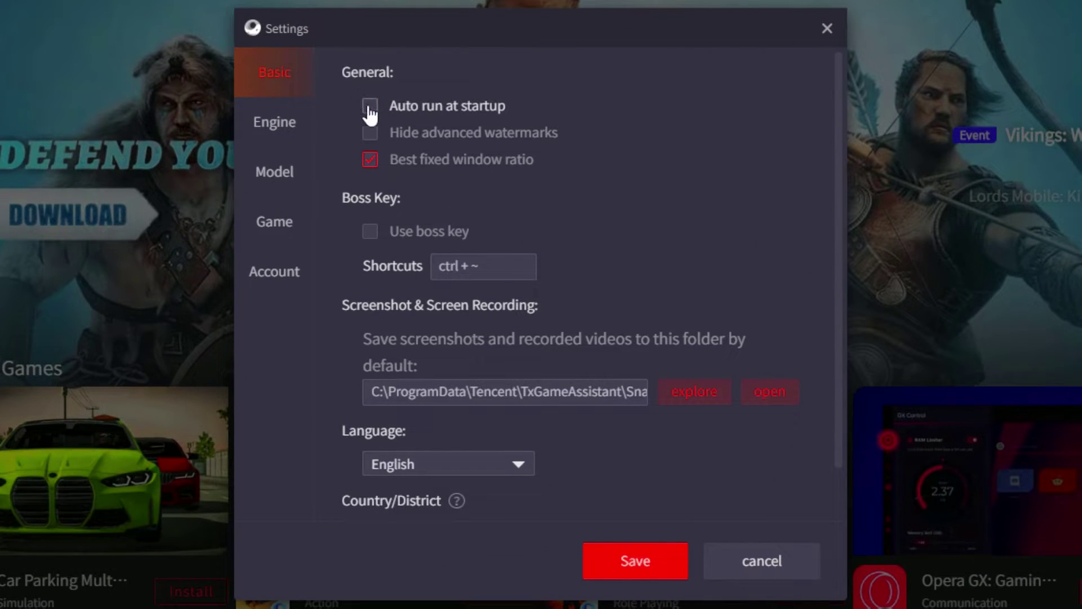
click(370, 106)
click(369, 160)
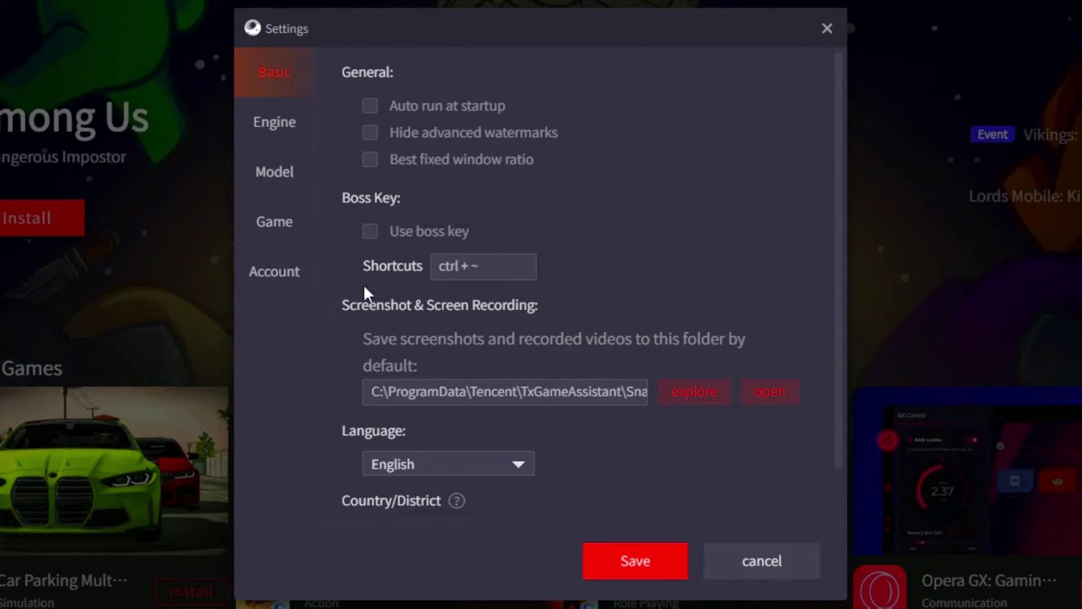
Set the Country/District to India in the Basic settings, leaving the language as English.
scroll(360, 251, down, 1)
click(448, 410)
click(598, 492)
click(463, 480)
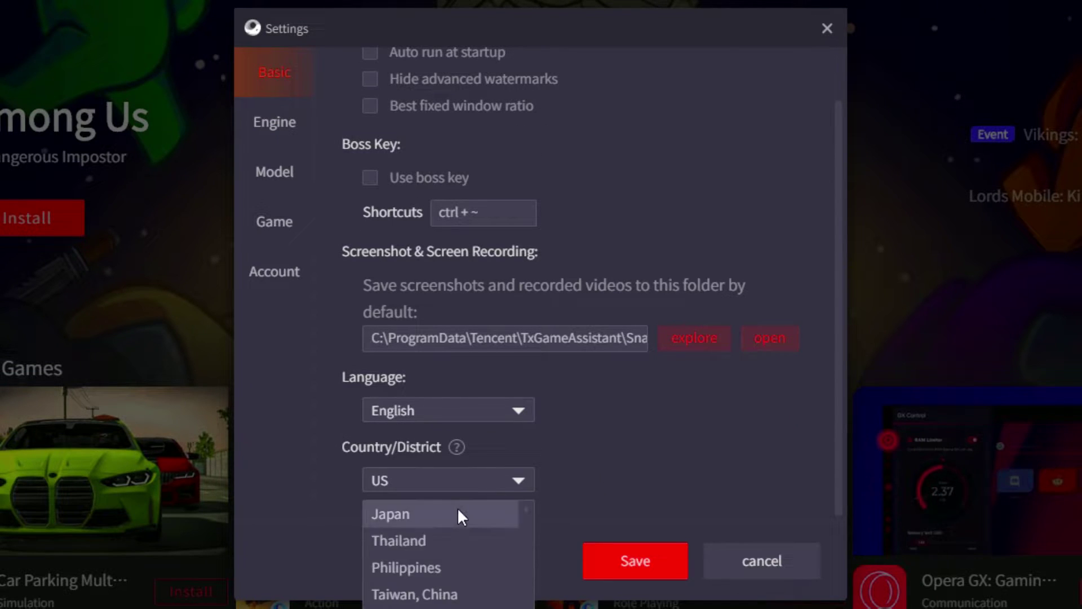
scroll(536, 523, down, 2)
click(374, 556)
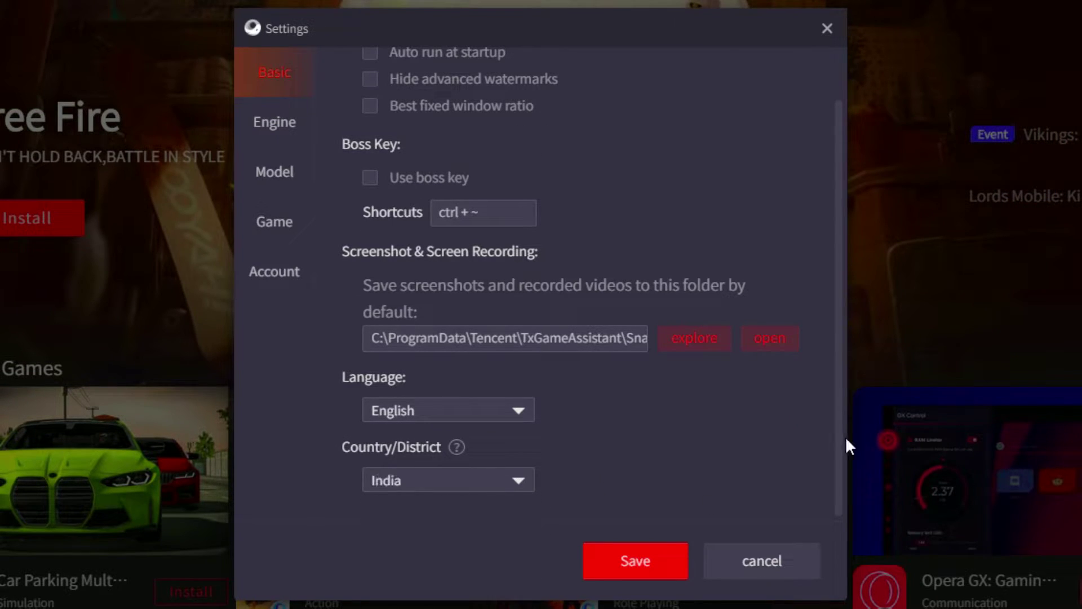
scroll(702, 502, up, 1)
scroll(647, 200, down, 1)
click(476, 483)
click(593, 435)
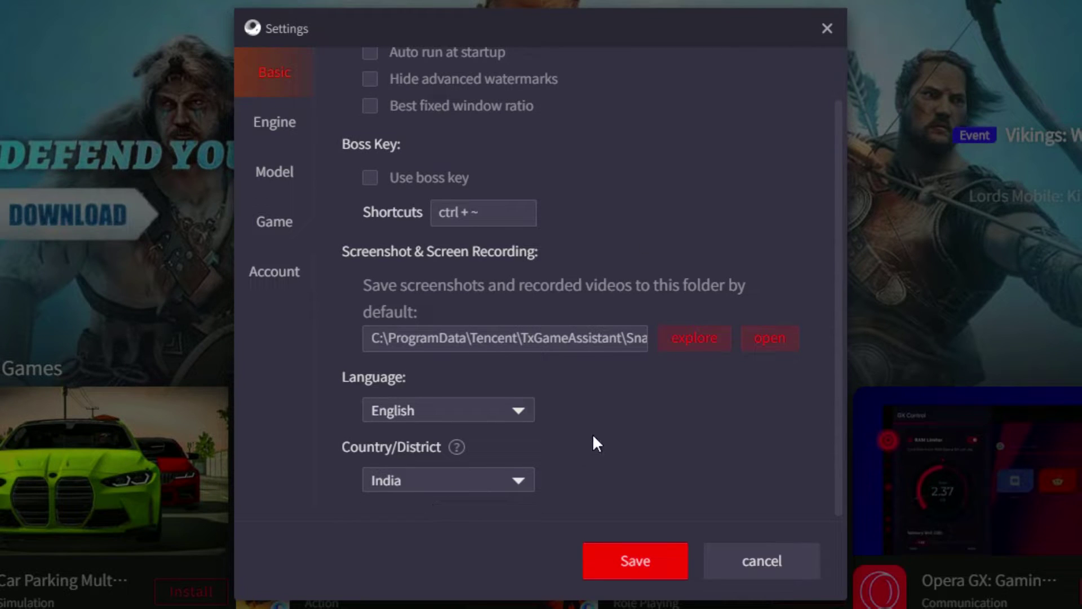
scroll(501, 79, up, 1)
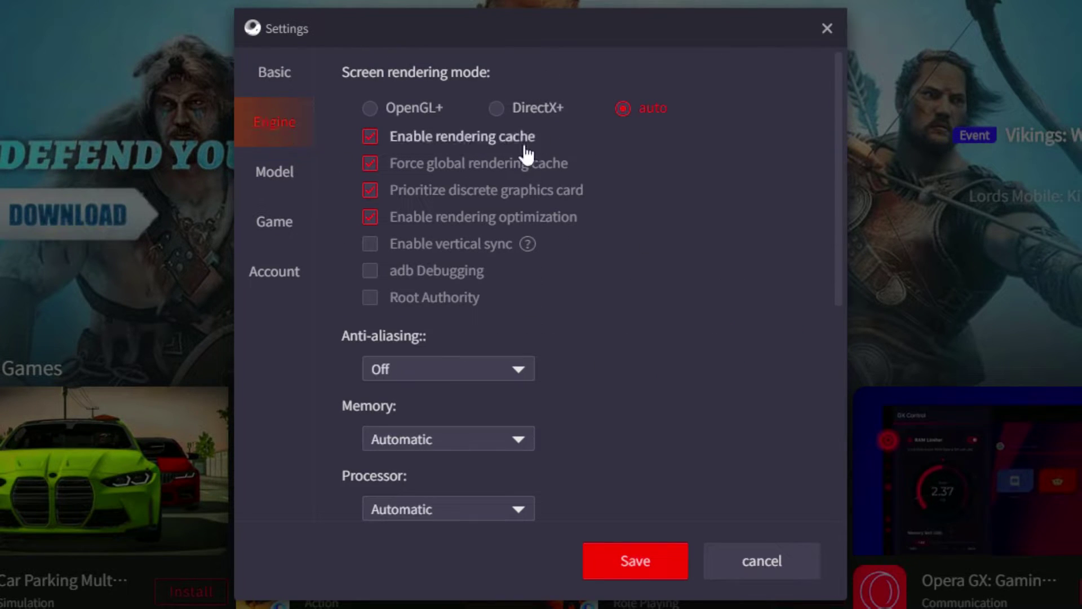
Set the screen rendering mode to DirectX+ in the Engine settings, with rendering optimization enabled and vertical sync disabled.
click(497, 108)
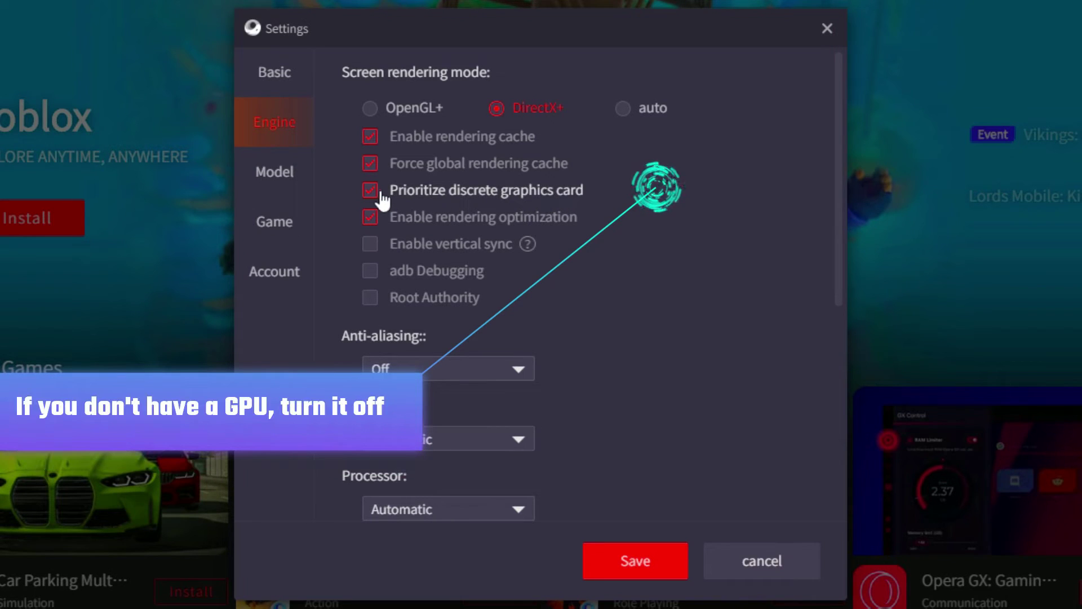
click(369, 226)
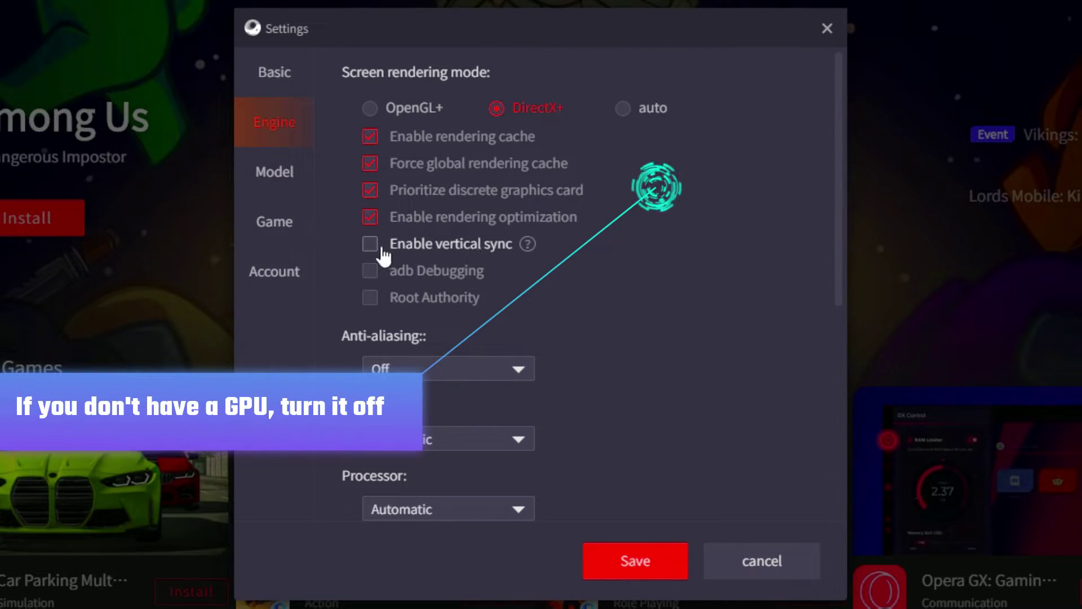
click(371, 246)
click(428, 248)
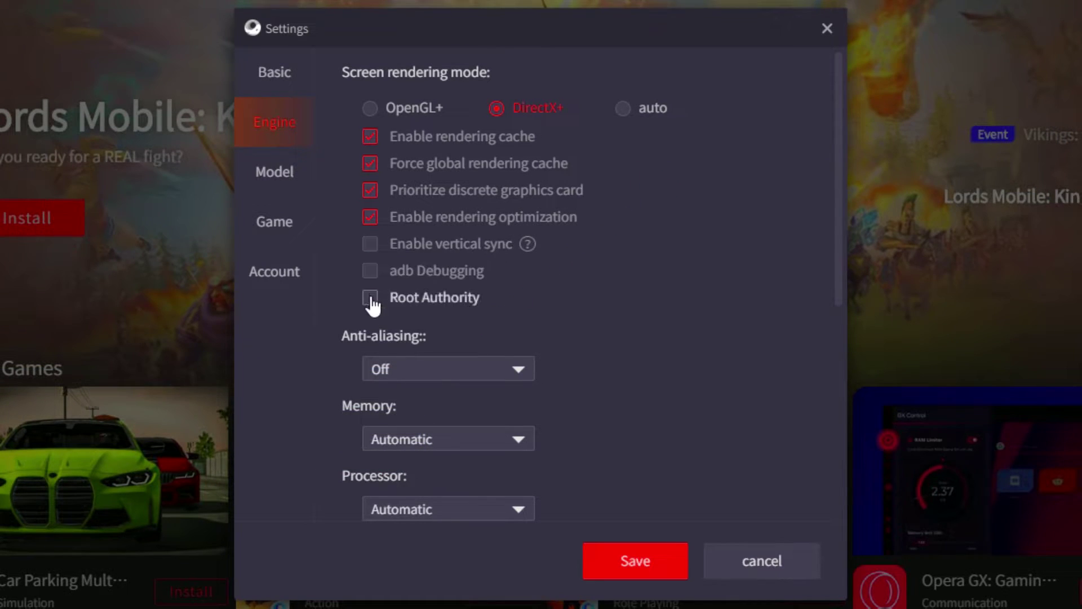
Set Anti-aliasing to Off in the Engine settings.
click(527, 371)
click(395, 404)
click(382, 370)
click(365, 402)
scroll(681, 378, down, 5)
click(455, 152)
click(358, 162)
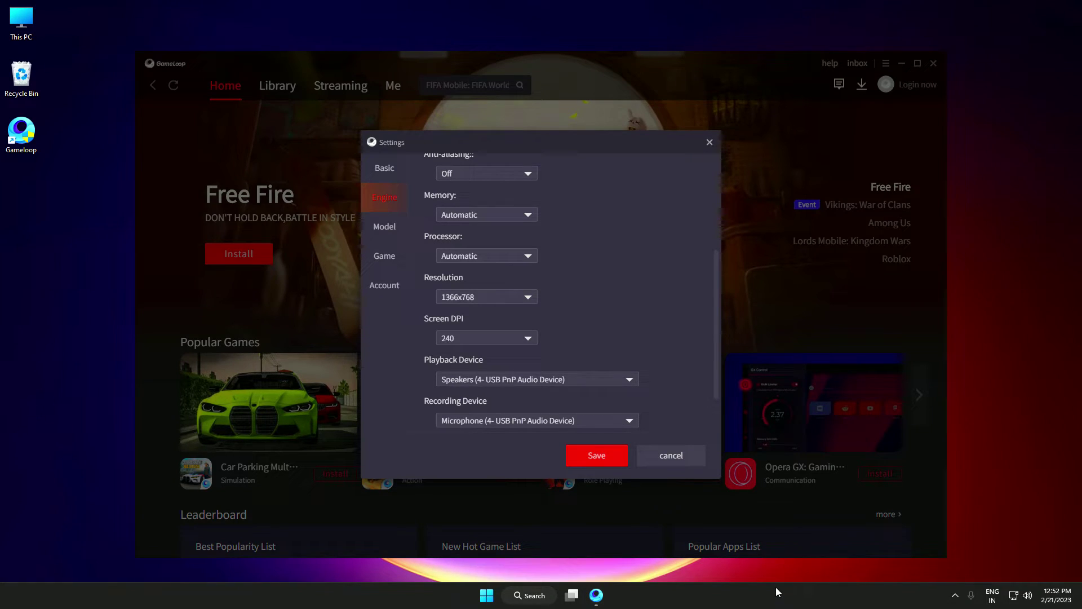
Check the computer's total memory in Task Manager's performance view, and close Task Manager.
right_click(776, 591)
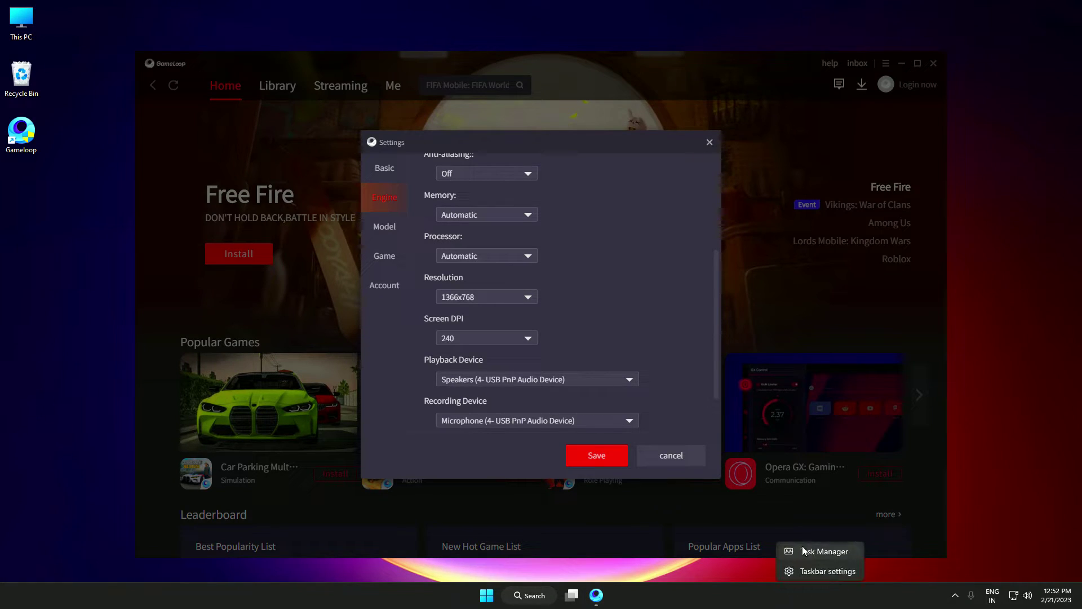
click(820, 551)
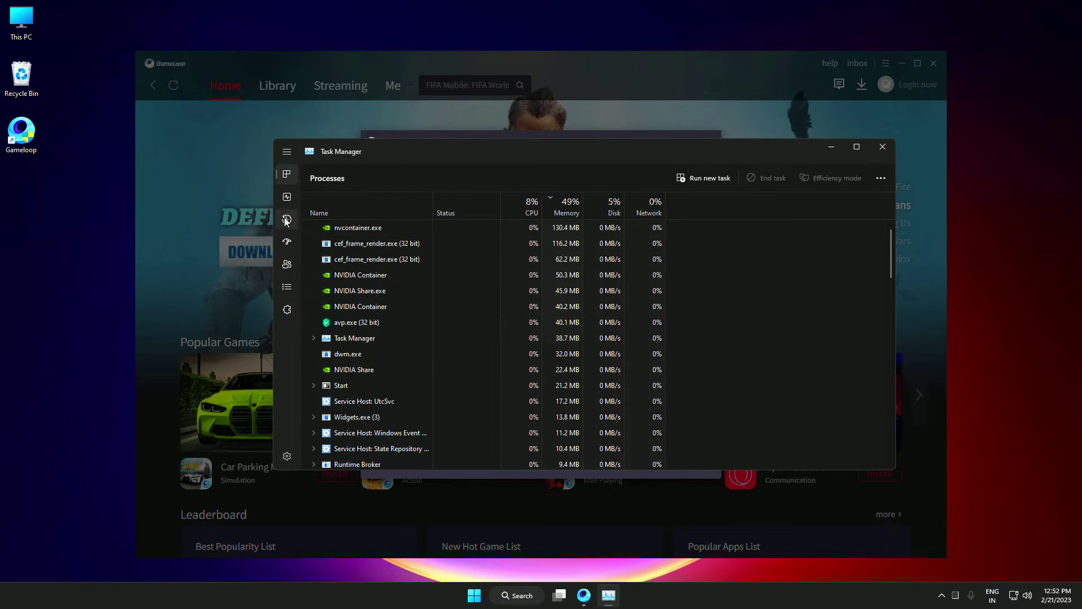
click(287, 198)
click(363, 244)
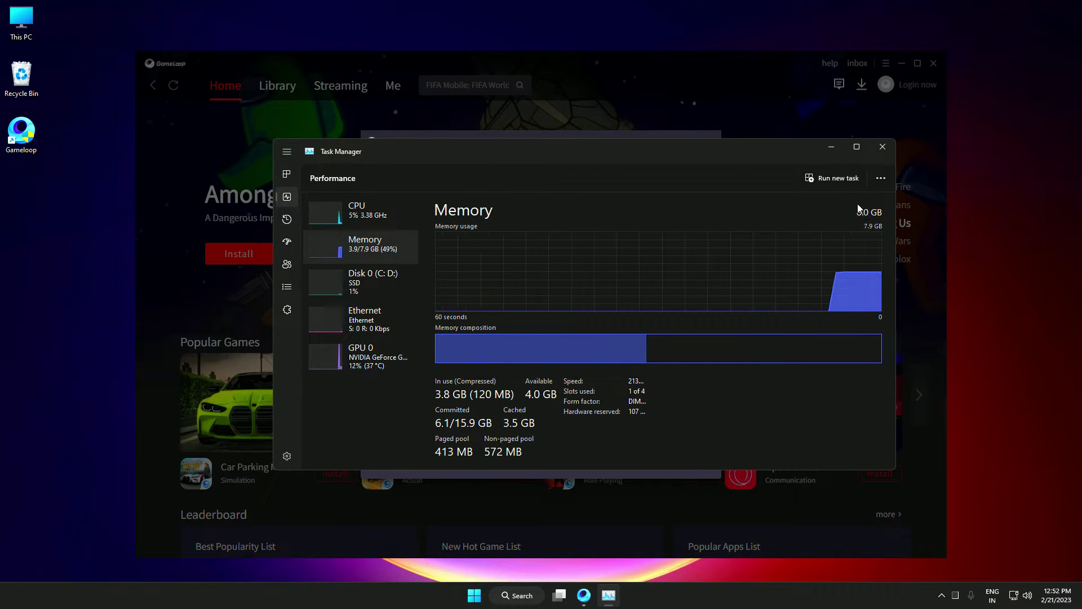
click(882, 147)
click(486, 256)
click(469, 214)
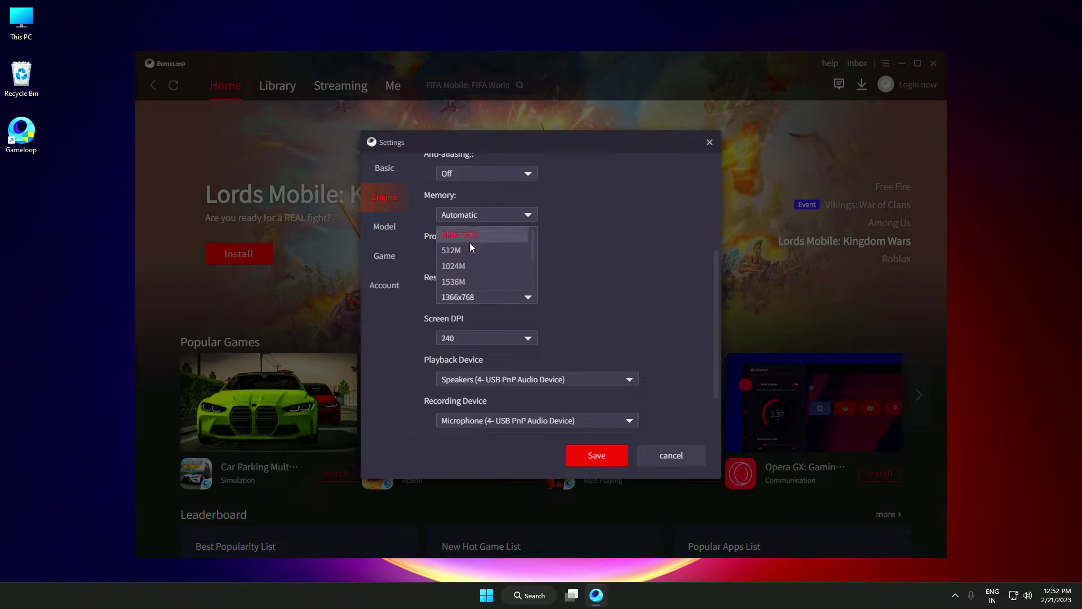
click(459, 239)
Open Calculator and work out half the RAM size in megabytes by multiplying 8 by 1024 and dividing by 2.
click(530, 599)
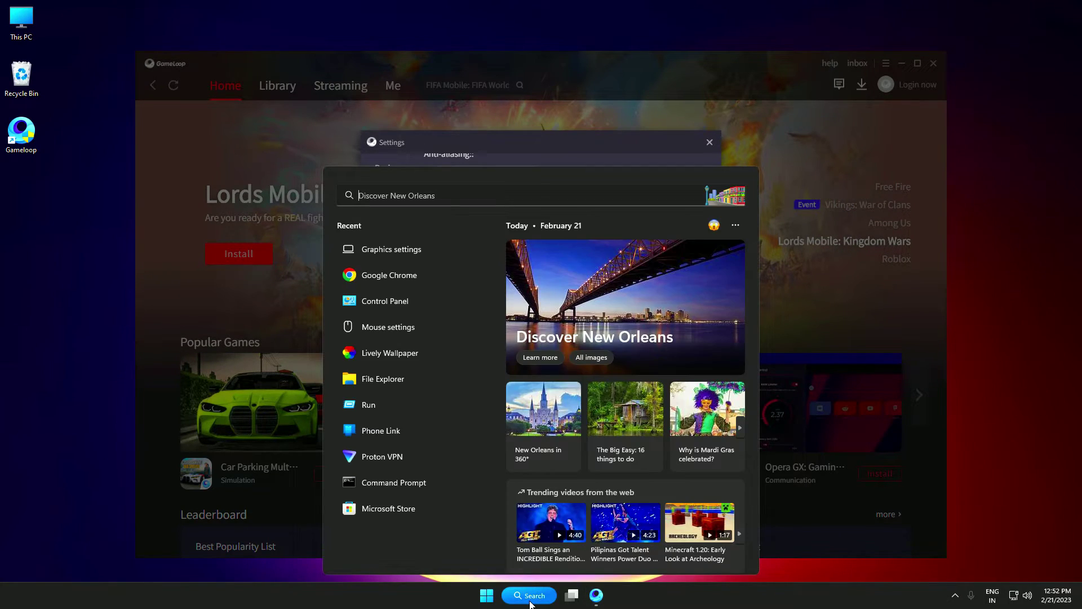
text(c)
click(384, 336)
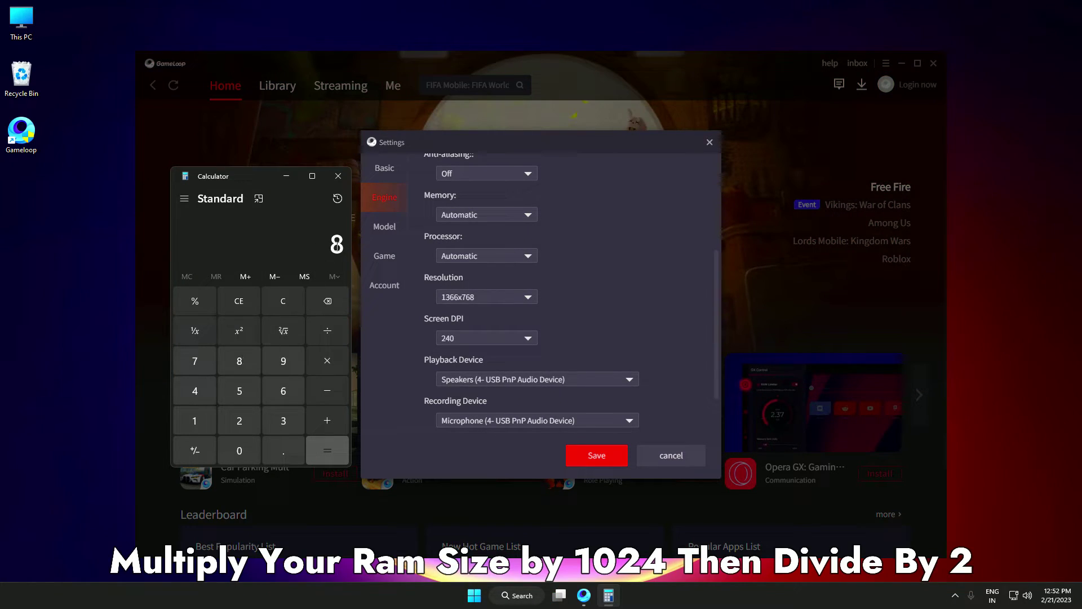
click(335, 353)
click(194, 420)
click(238, 453)
click(236, 418)
click(195, 390)
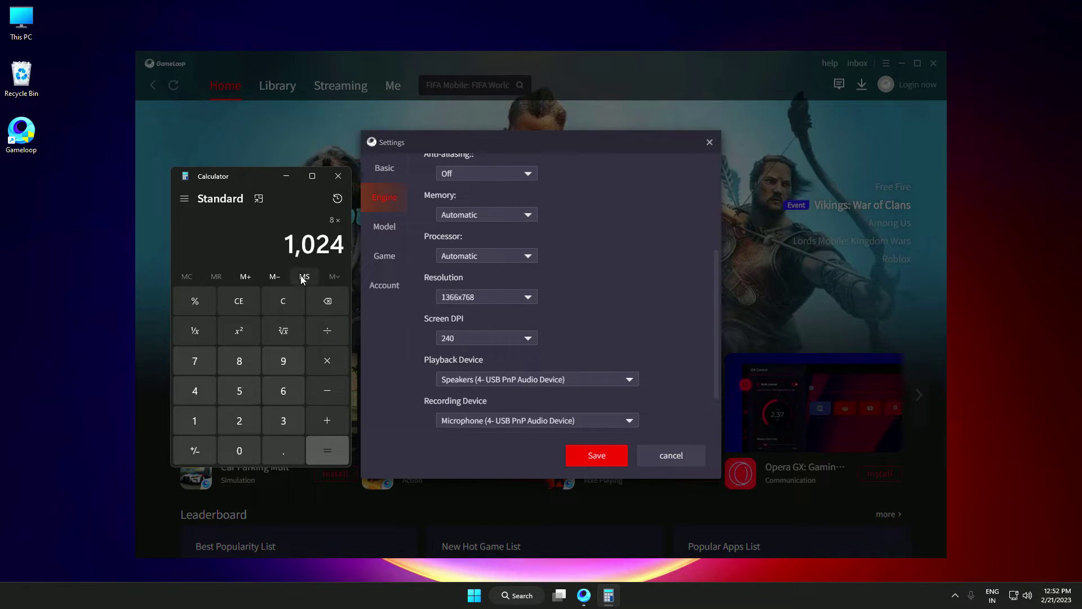
click(327, 449)
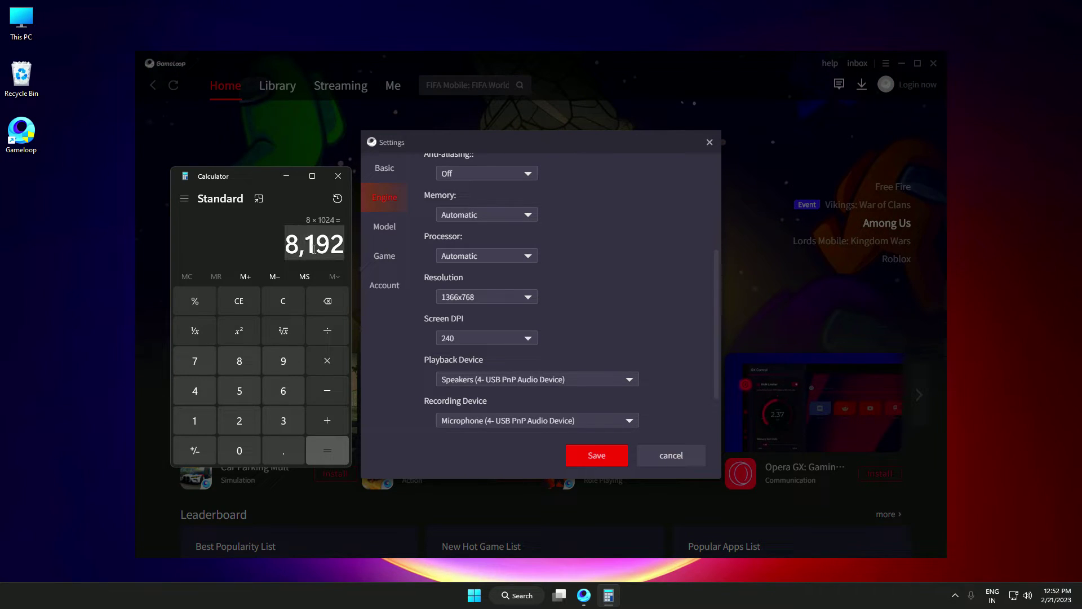
click(327, 330)
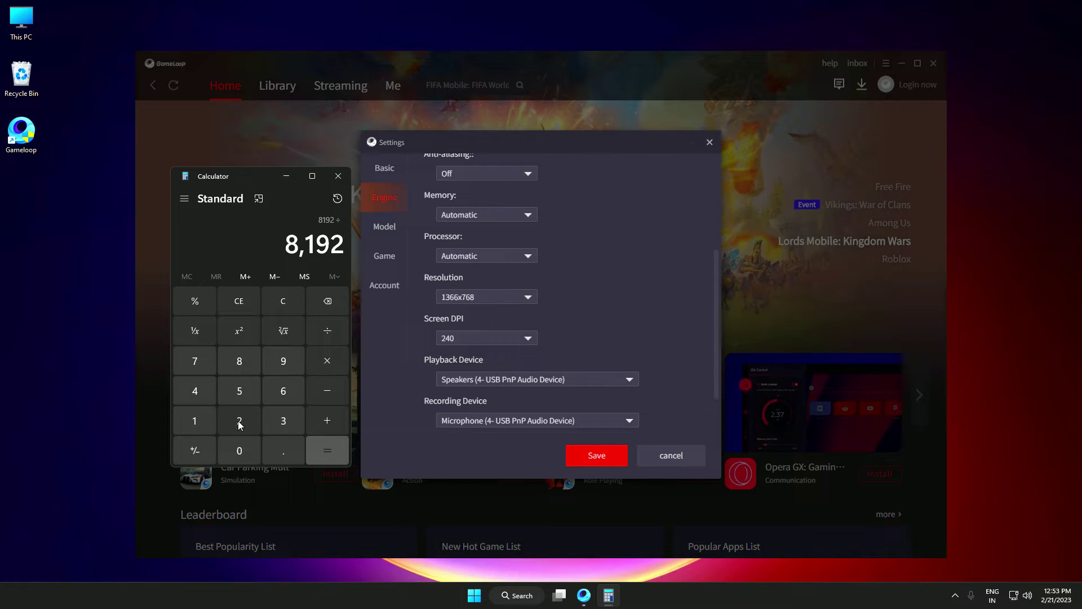
click(240, 419)
click(324, 446)
drag(289, 244, 342, 251)
Set the emulator's Memory to 4096M in the Engine settings.
click(454, 256)
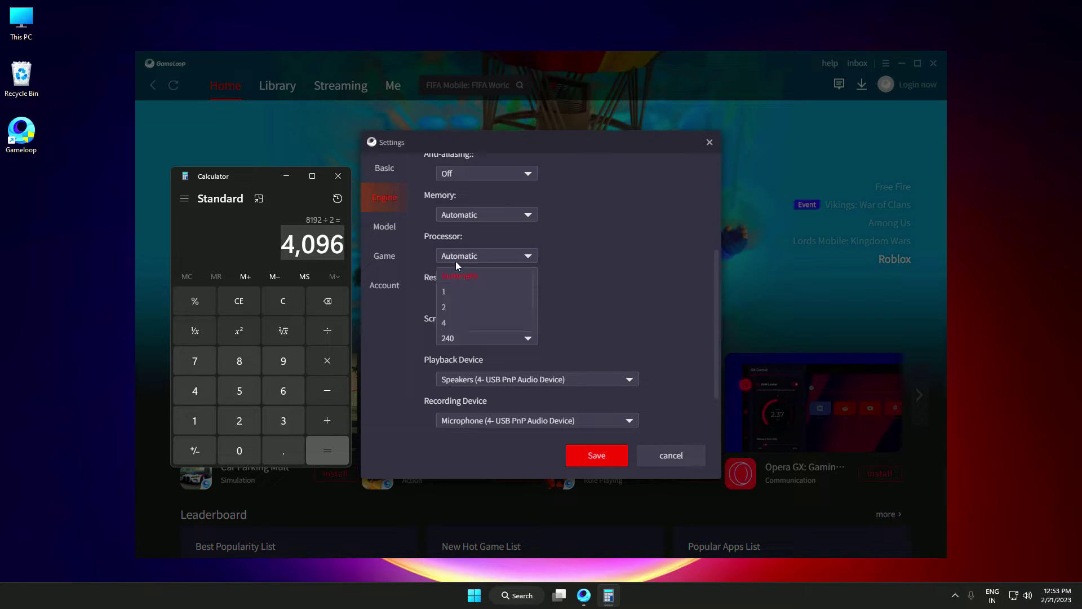
click(479, 215)
drag(533, 241, 533, 261)
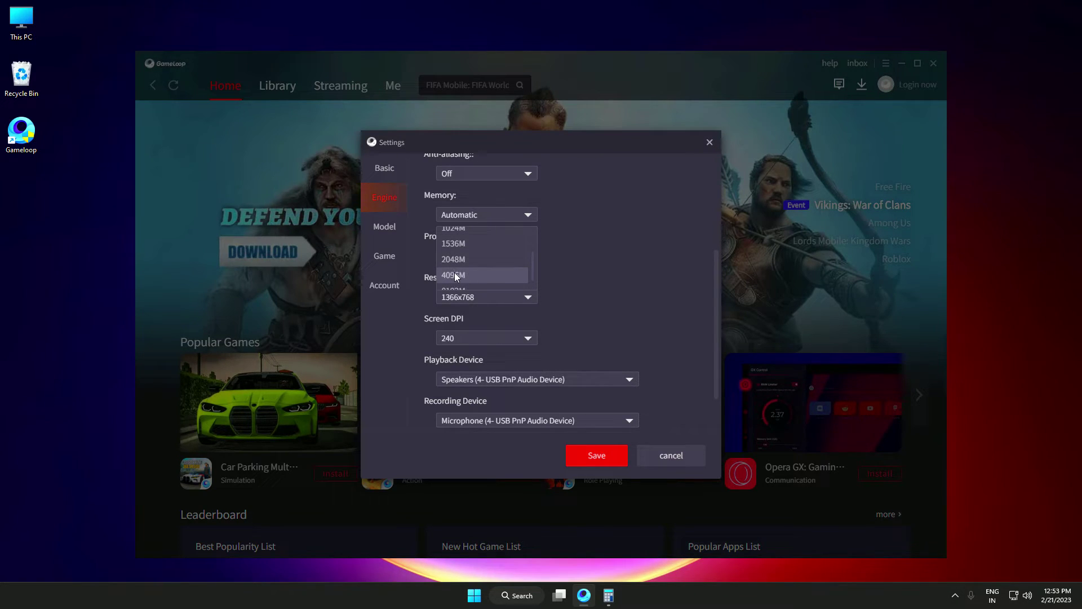
click(466, 275)
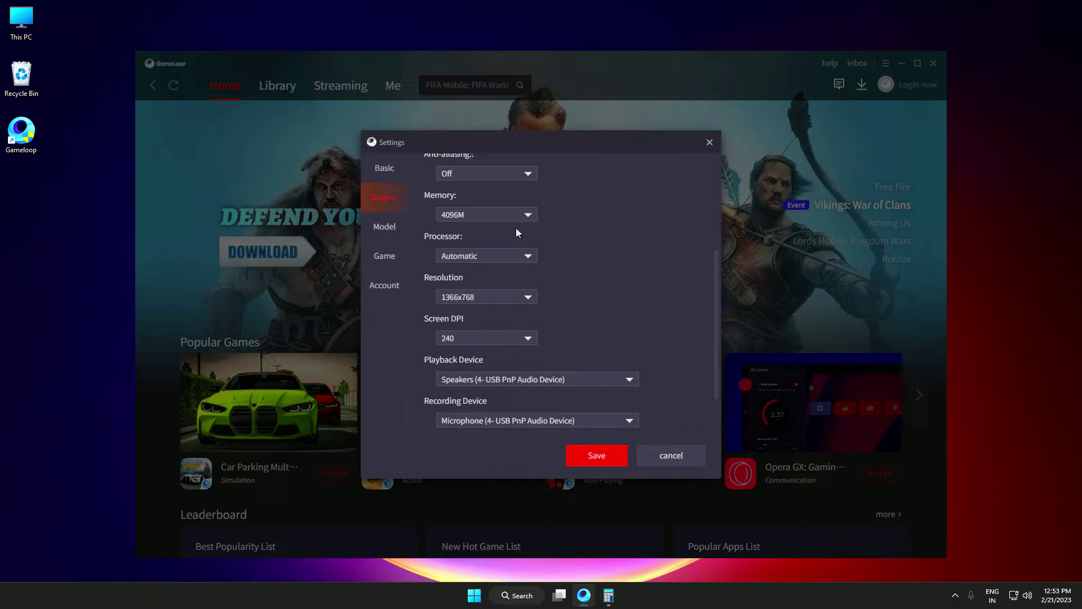
Check the processor's number of cores in Task Manager's CPU performance view, and close Task Manager.
click(522, 257)
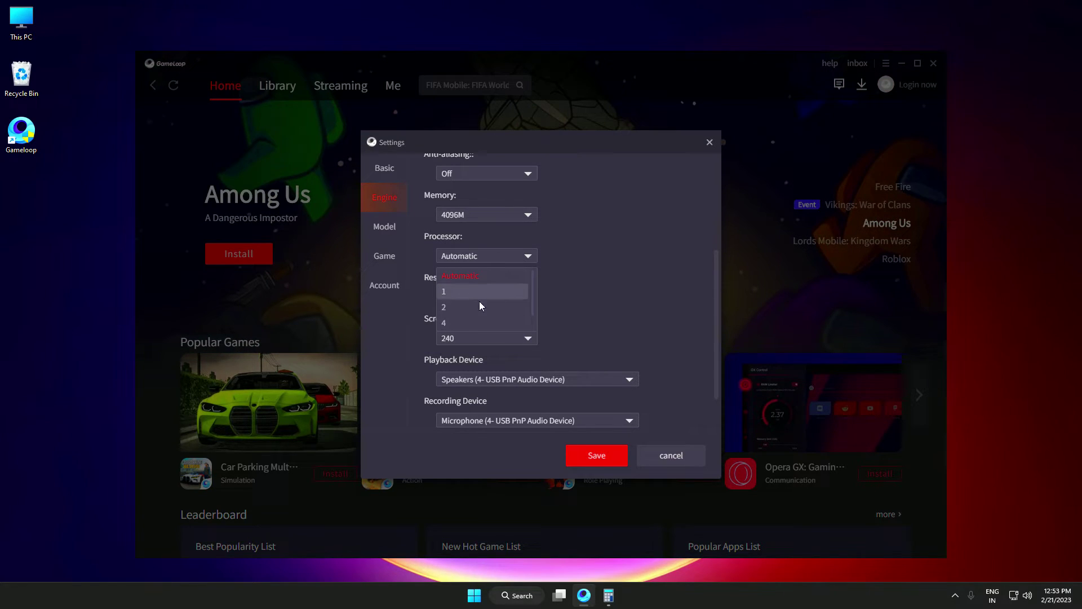
click(454, 321)
right_click(724, 596)
click(753, 548)
click(289, 221)
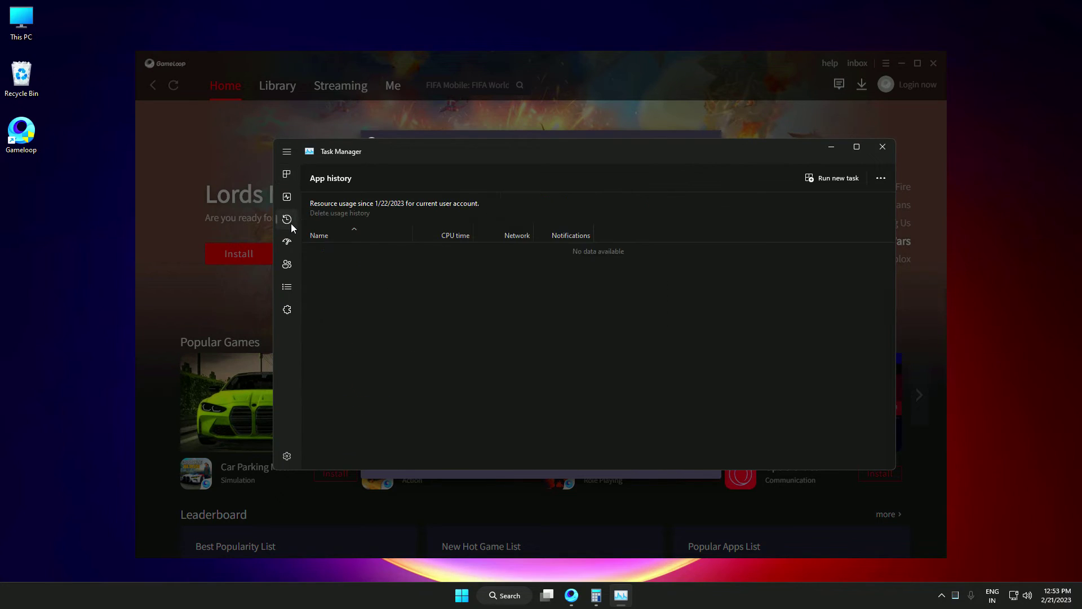
click(284, 197)
click(356, 210)
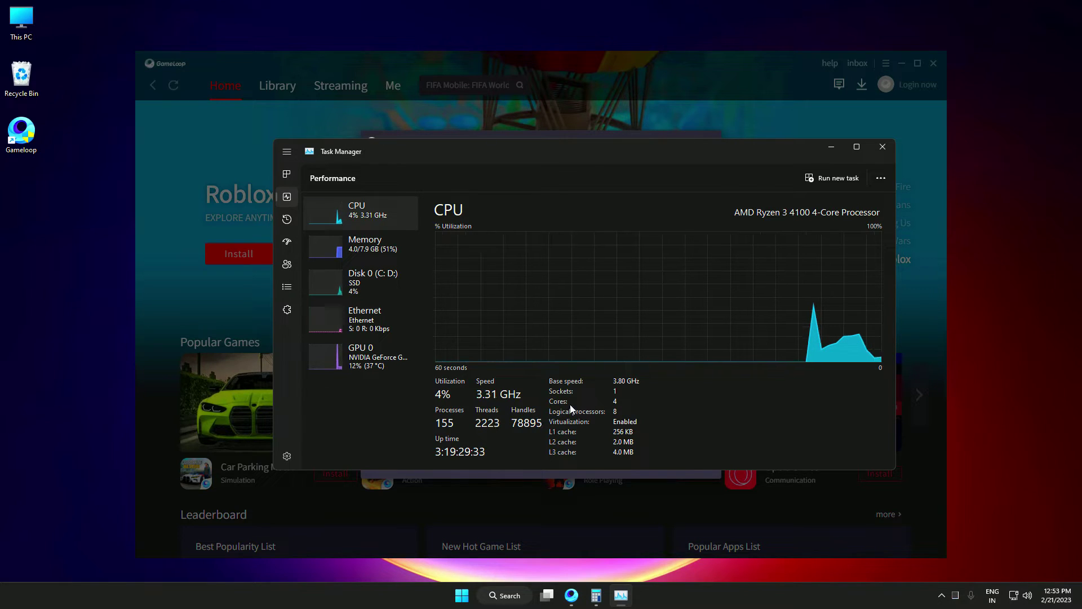
click(883, 147)
Set the emulator's Processor to 4 in the Engine settings.
click(573, 276)
click(534, 338)
click(470, 256)
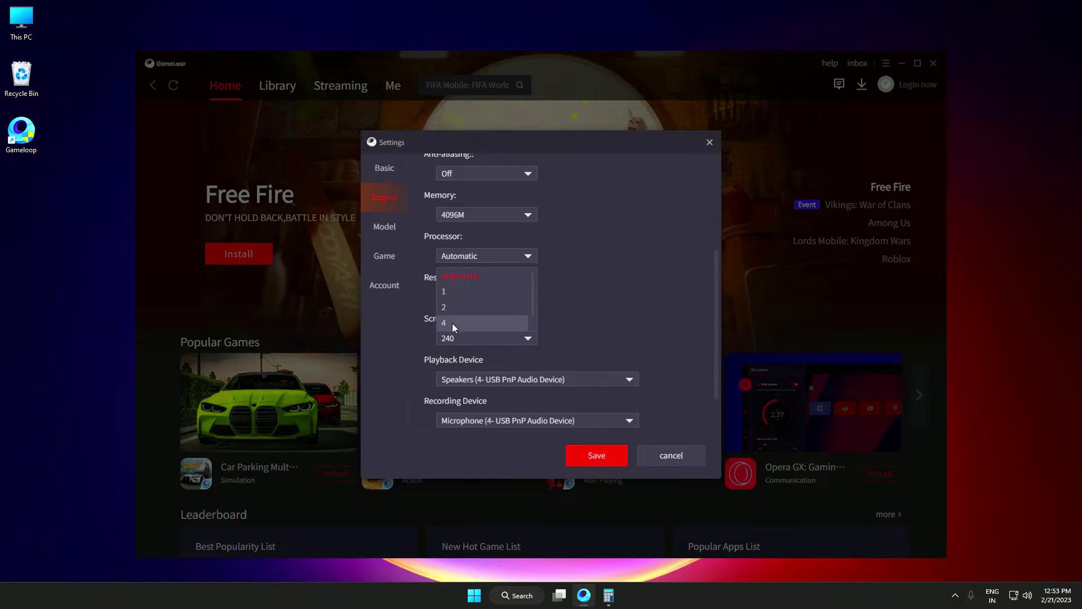
click(465, 322)
Set the Resolution to 1280x720 and the Screen DPI to 160.
scroll(688, 246, down, 1)
click(485, 244)
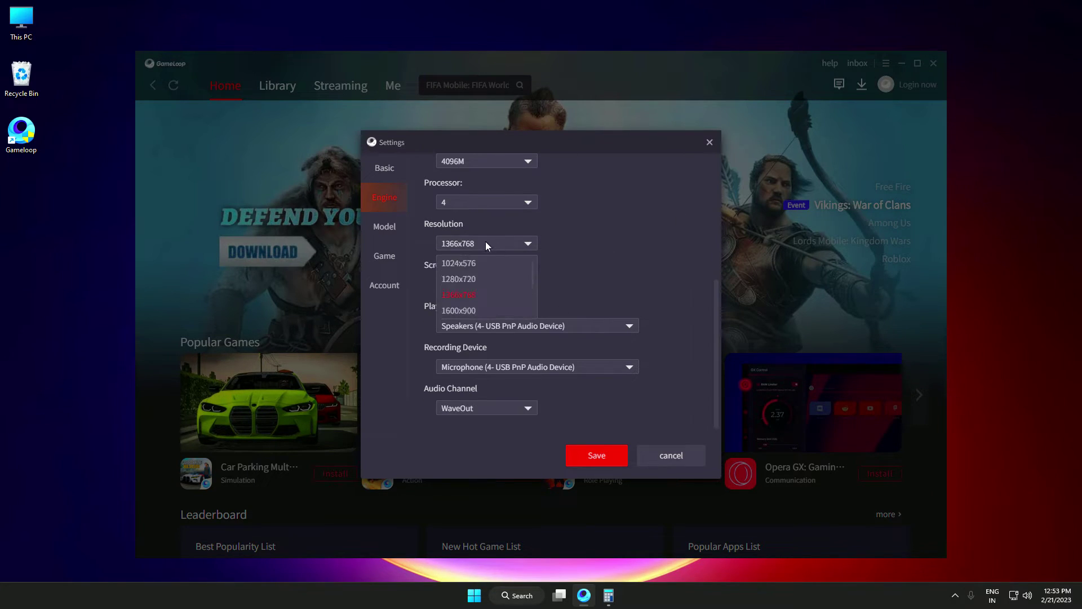
click(455, 278)
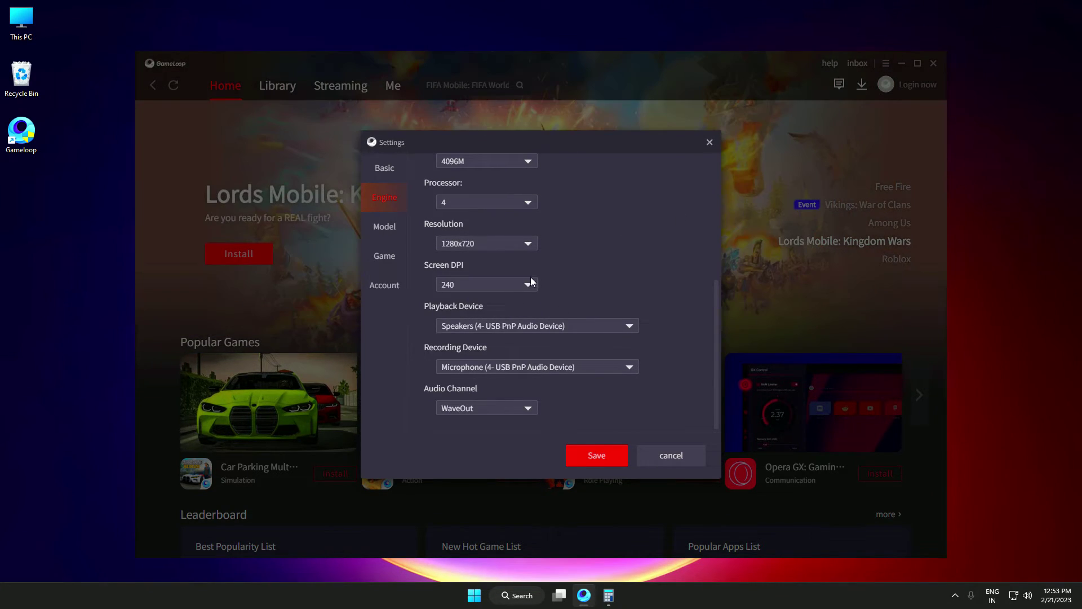
click(530, 284)
click(451, 320)
Select the USB PnP Audio Device speakers for playback and its microphone for recording, with WaveOut as the Audio Channel.
click(569, 326)
click(566, 346)
click(590, 367)
click(552, 388)
click(528, 408)
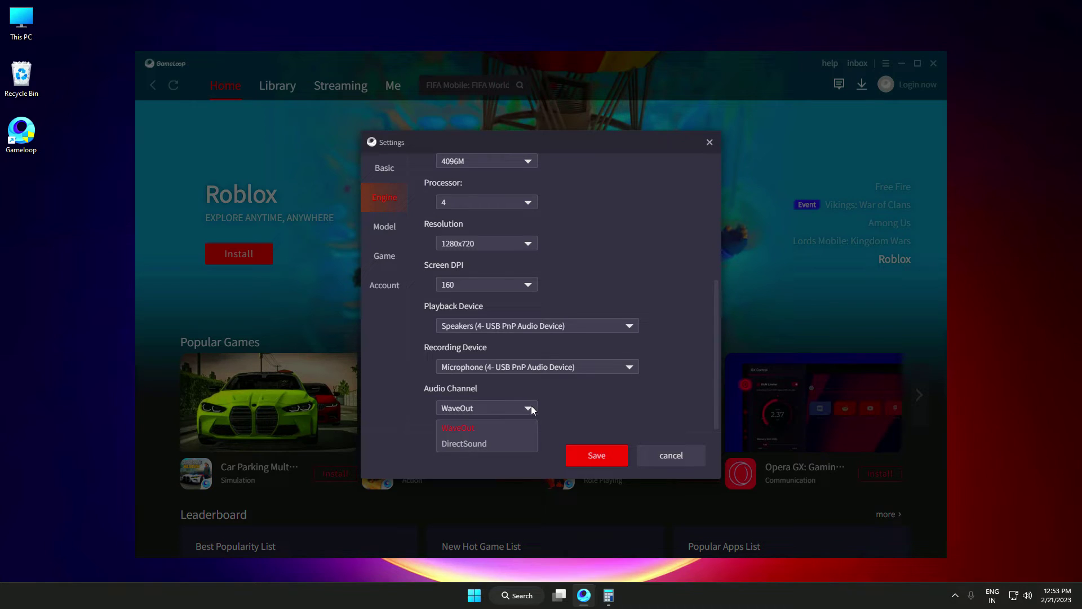
click(499, 431)
click(543, 325)
click(543, 306)
Set the custom mobile phone model to the common model Asus ROG 2.
click(393, 233)
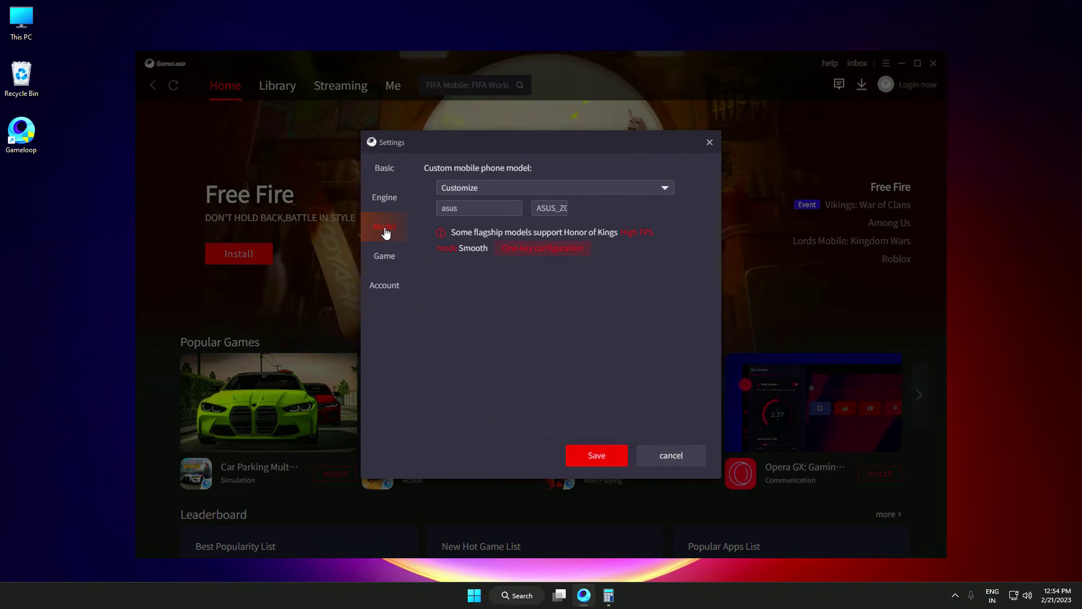
click(592, 184)
click(496, 208)
click(474, 187)
click(471, 208)
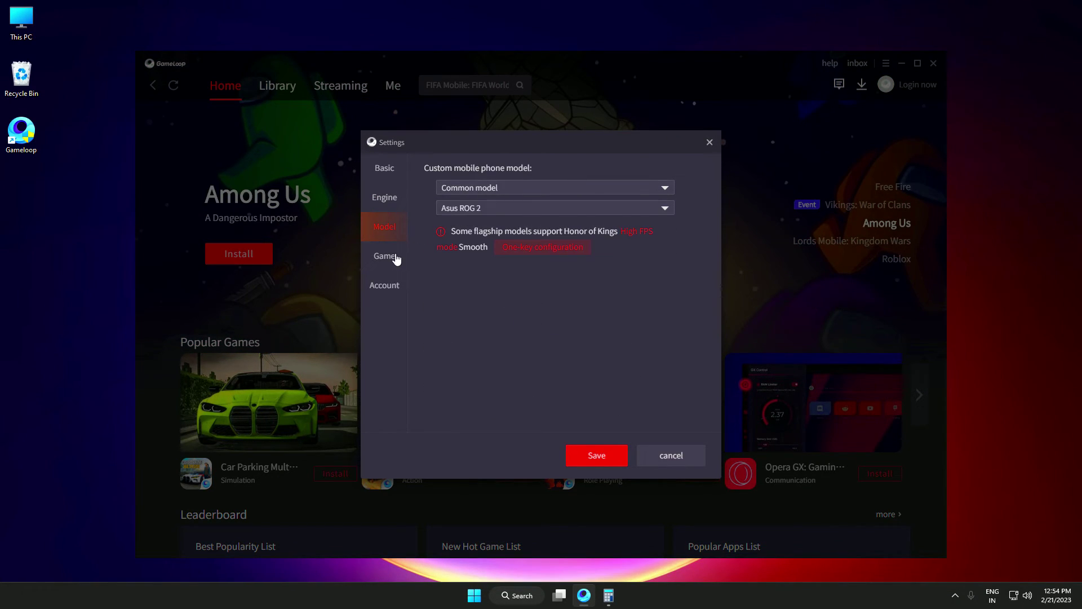
Set PUBG MOBILE to Smooth graphics quality and 90 FPS, and save the settings, accepting the region change to India.
click(393, 255)
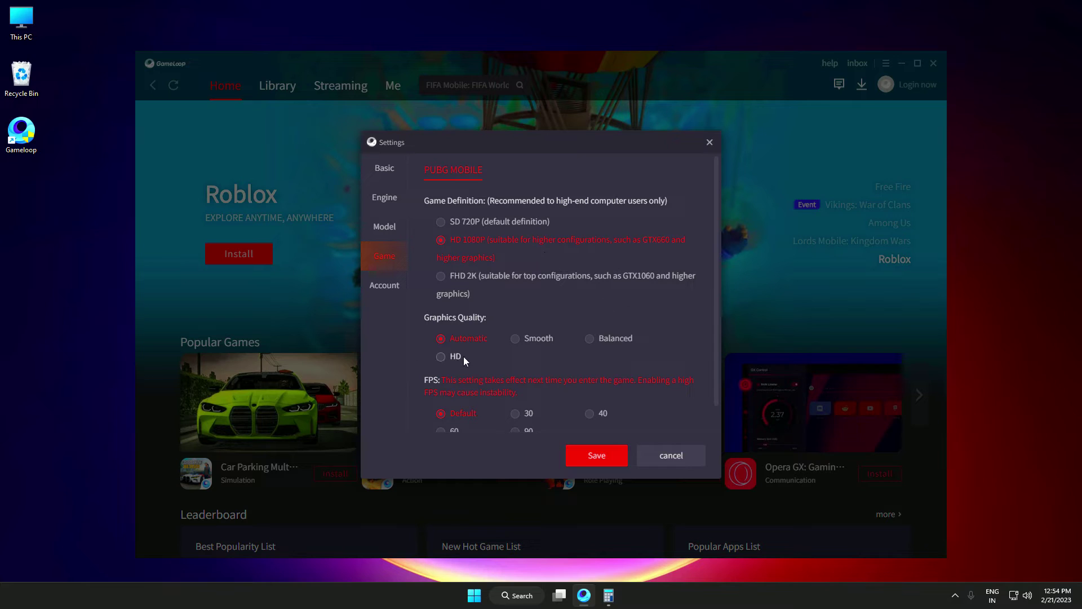
click(515, 338)
scroll(515, 338, down, 1)
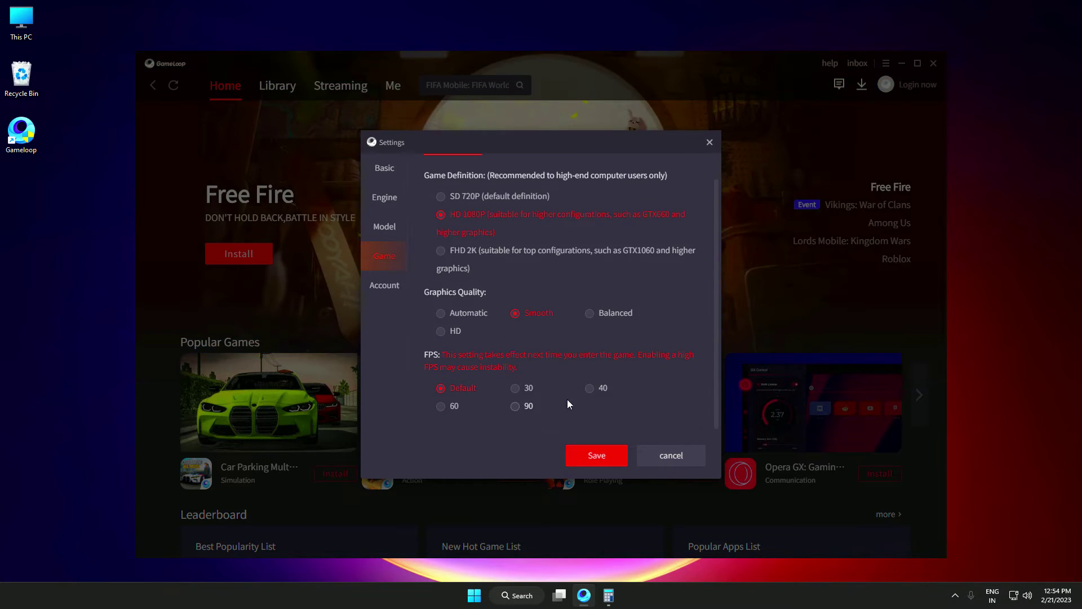
click(514, 406)
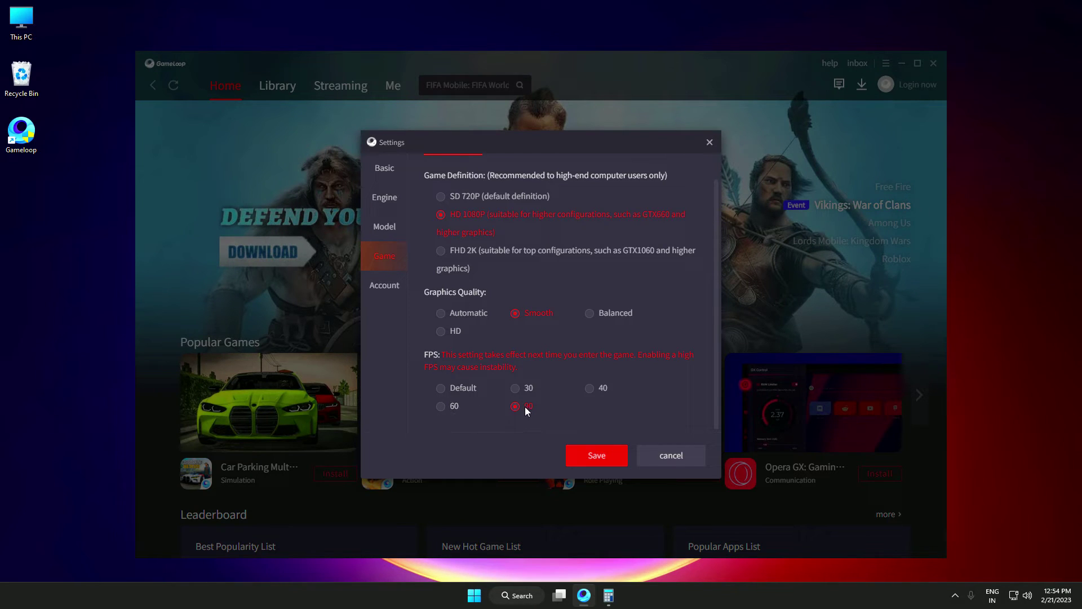
click(611, 454)
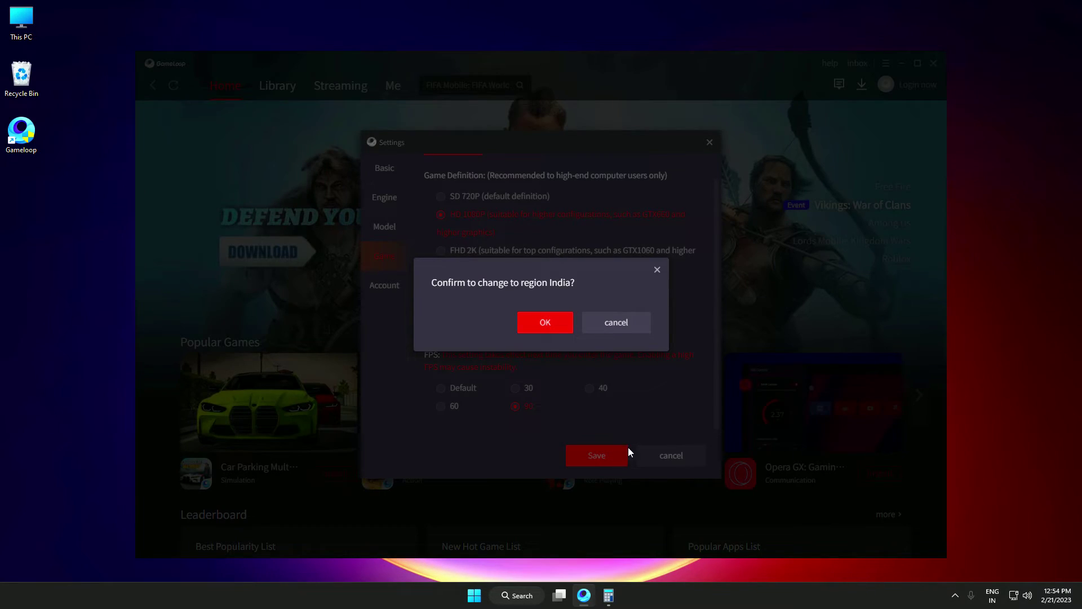
click(545, 323)
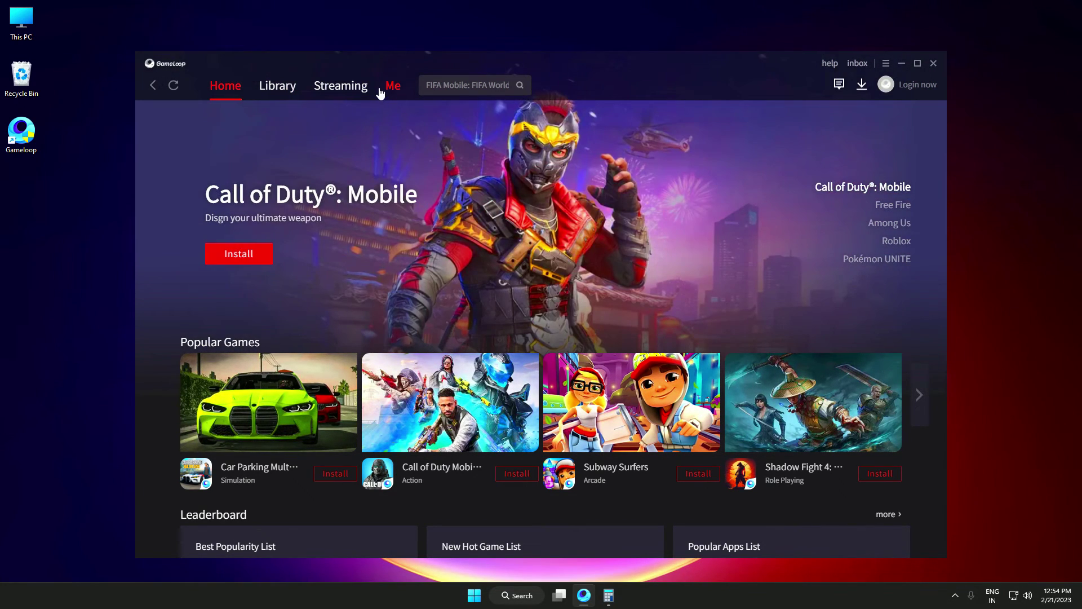
Launch PUBG MOBILE from My Games, closing the Calculator and the emulator's Default Controller panel.
click(390, 91)
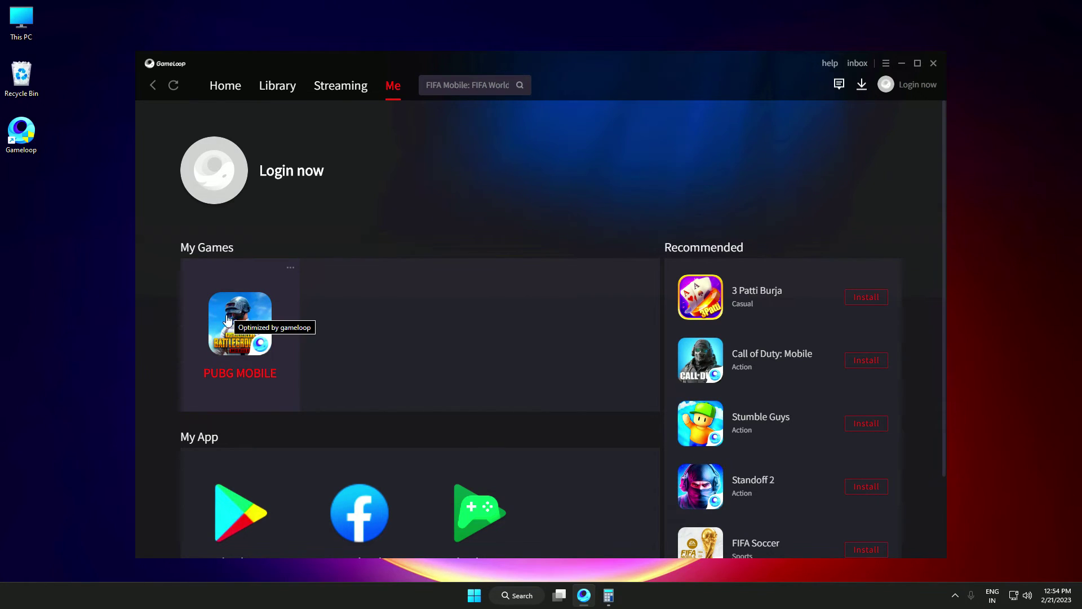
click(230, 323)
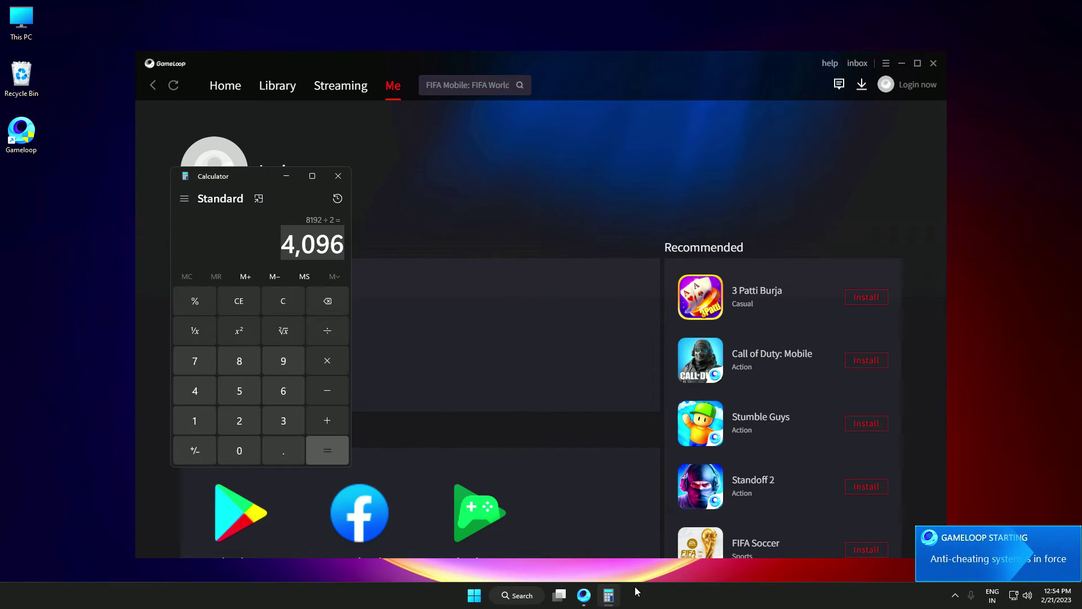
click(350, 175)
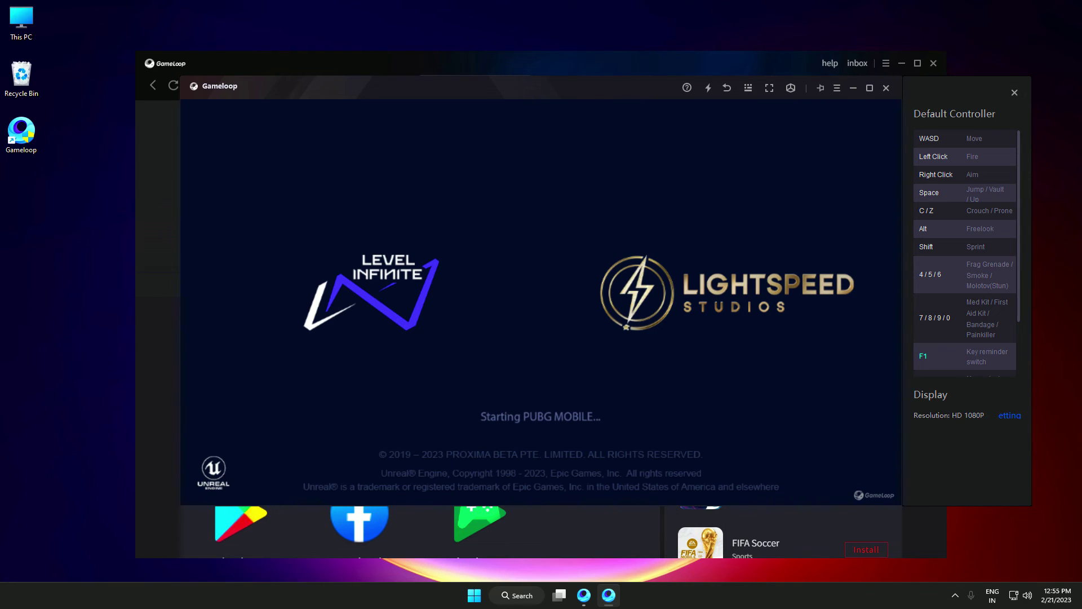
click(1013, 93)
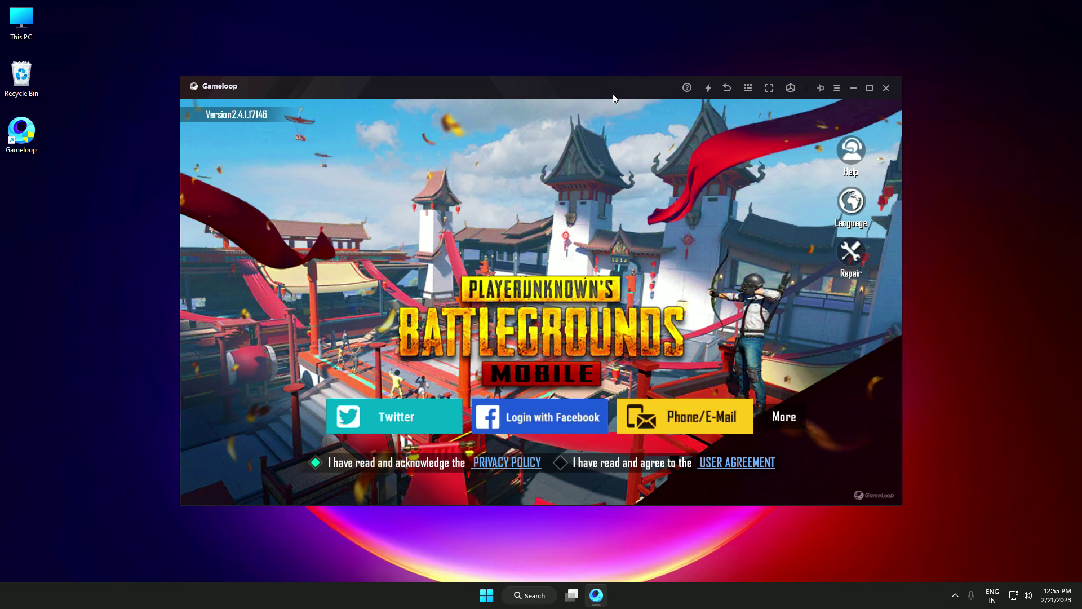
Move the emulator window slightly and close the game's login method dialog.
drag(613, 95, 593, 99)
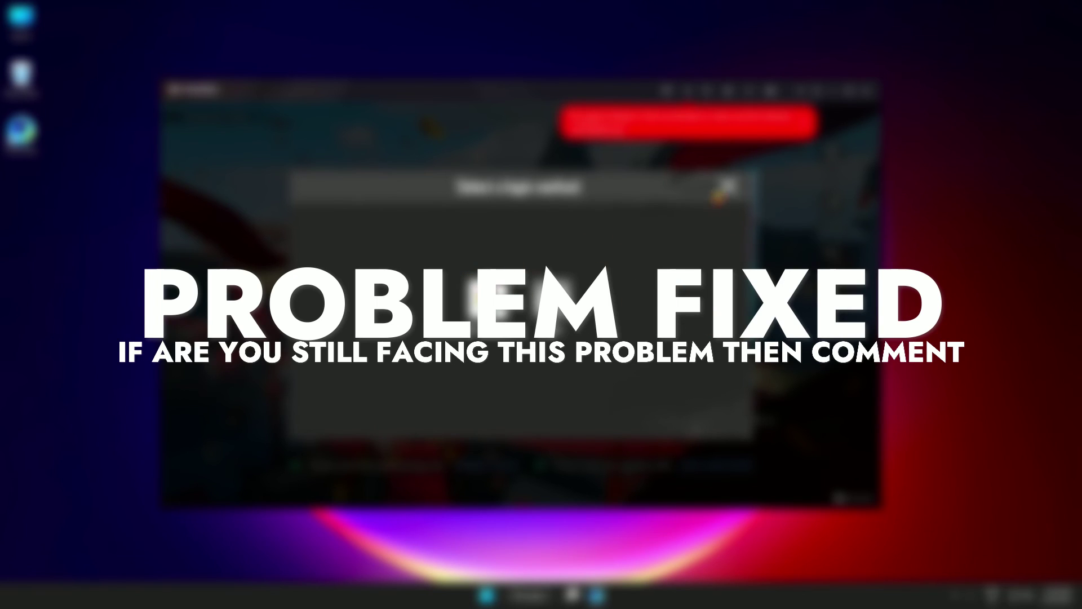
click(728, 186)
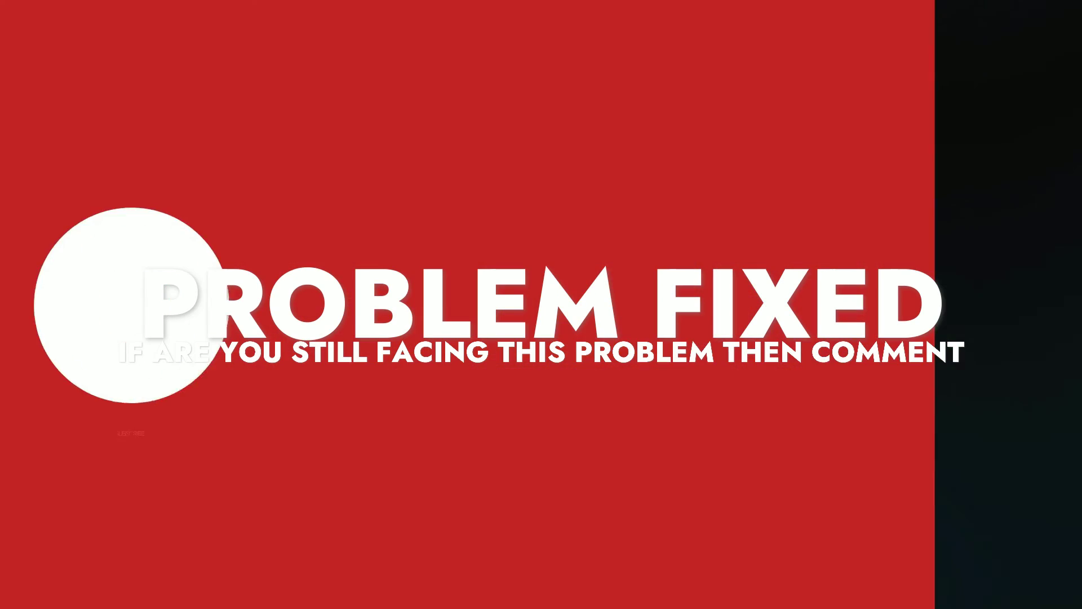